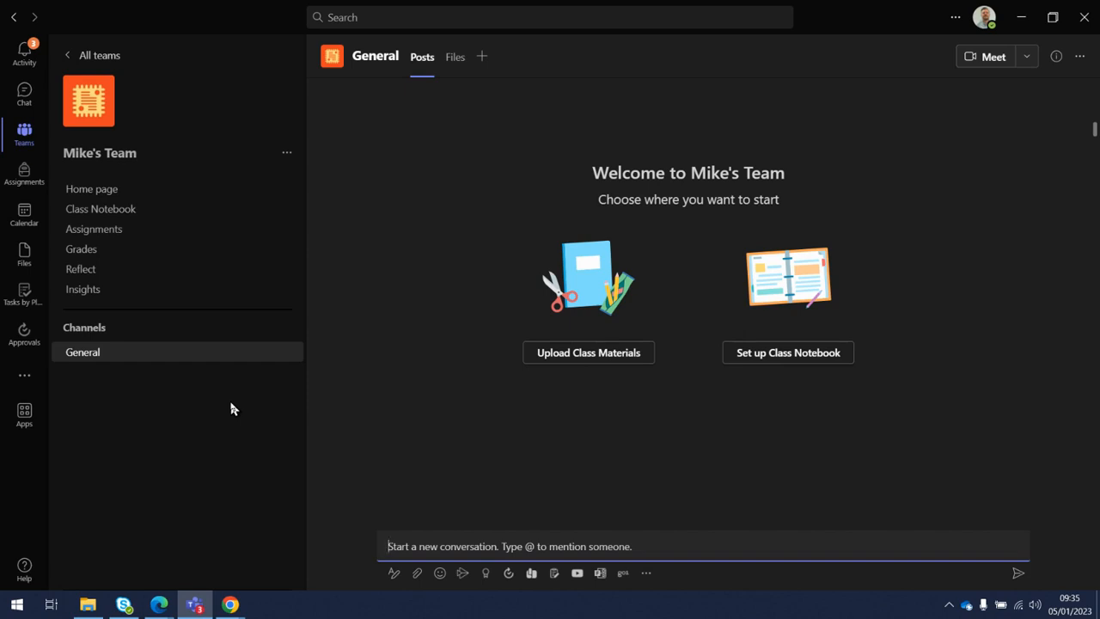
Step: Start a new assignment of the Assignment type in the class team's assignments area
click(126, 233)
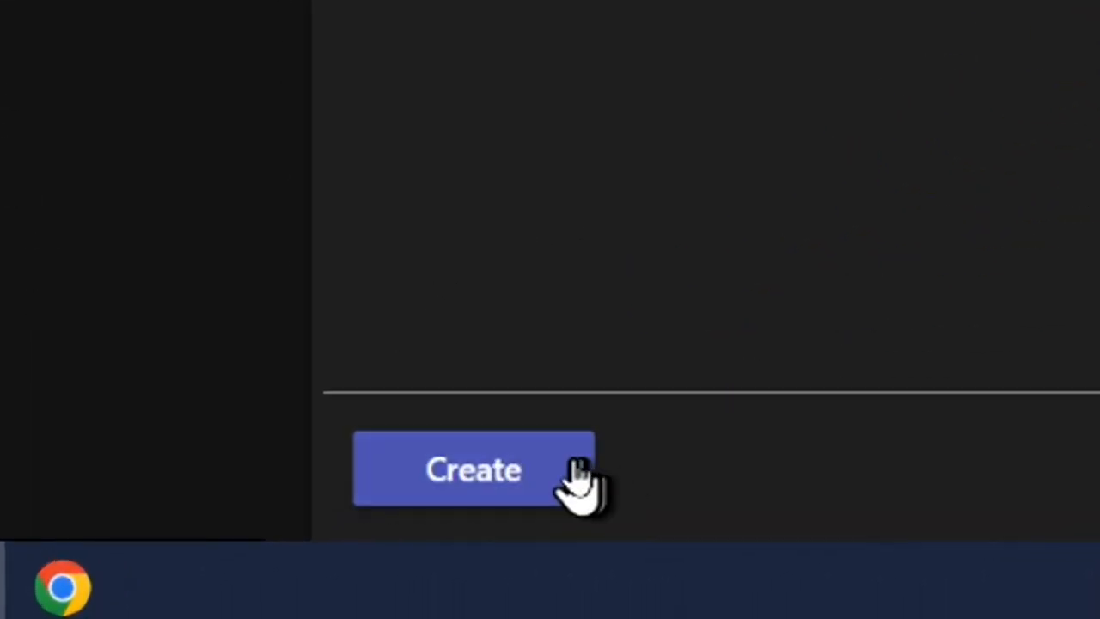
click(575, 468)
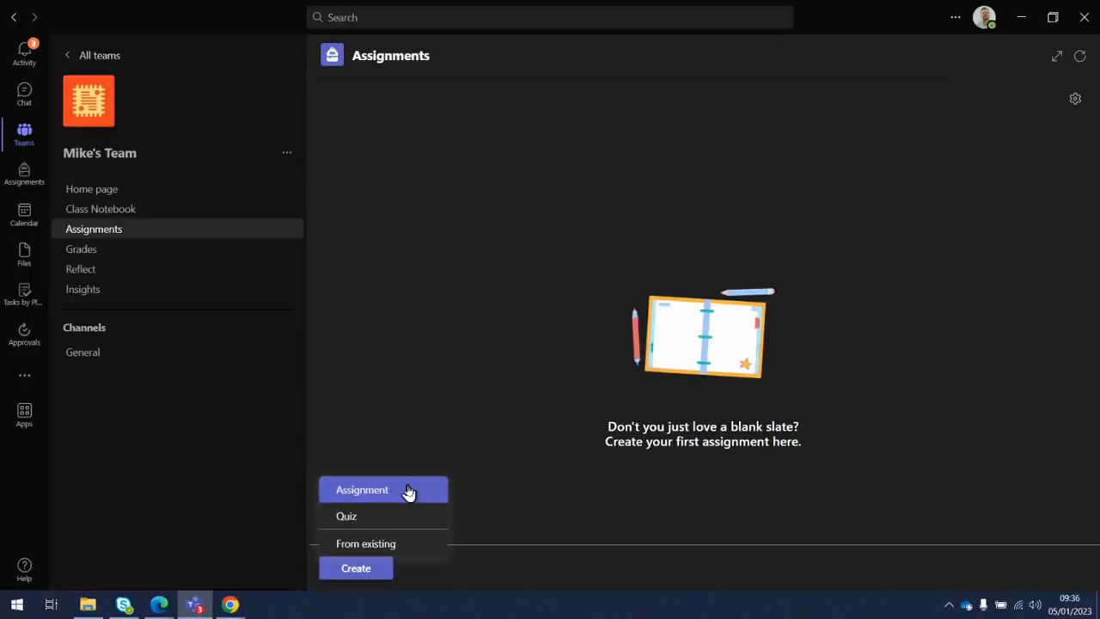
click(408, 491)
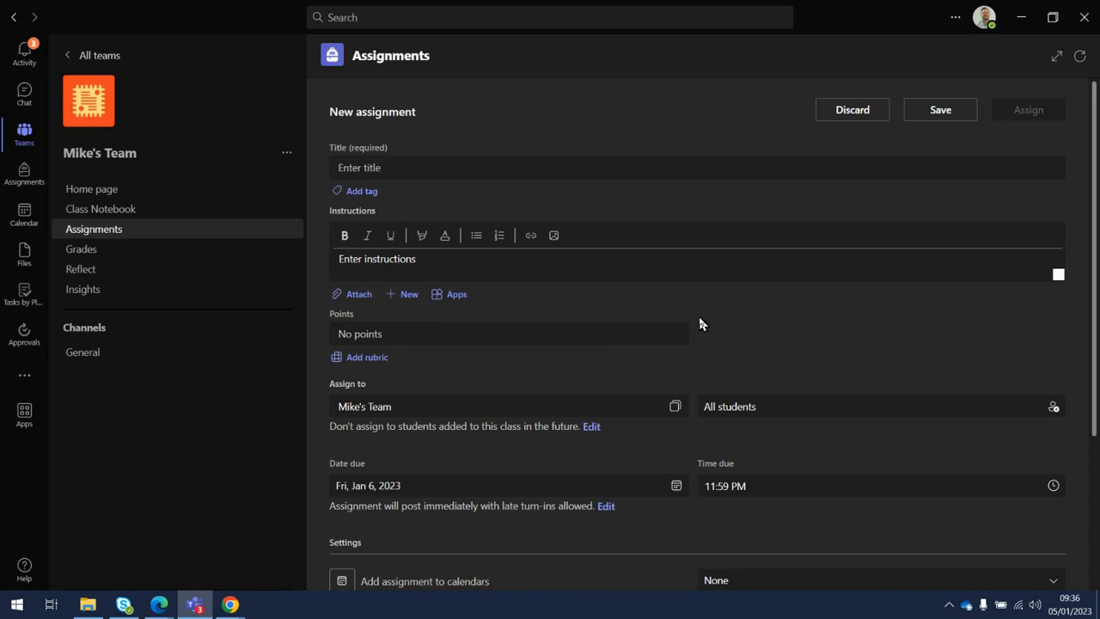
Step: Title the assignment "Assignment 1" and enter the instructions "complete the worksheet."
click(397, 163)
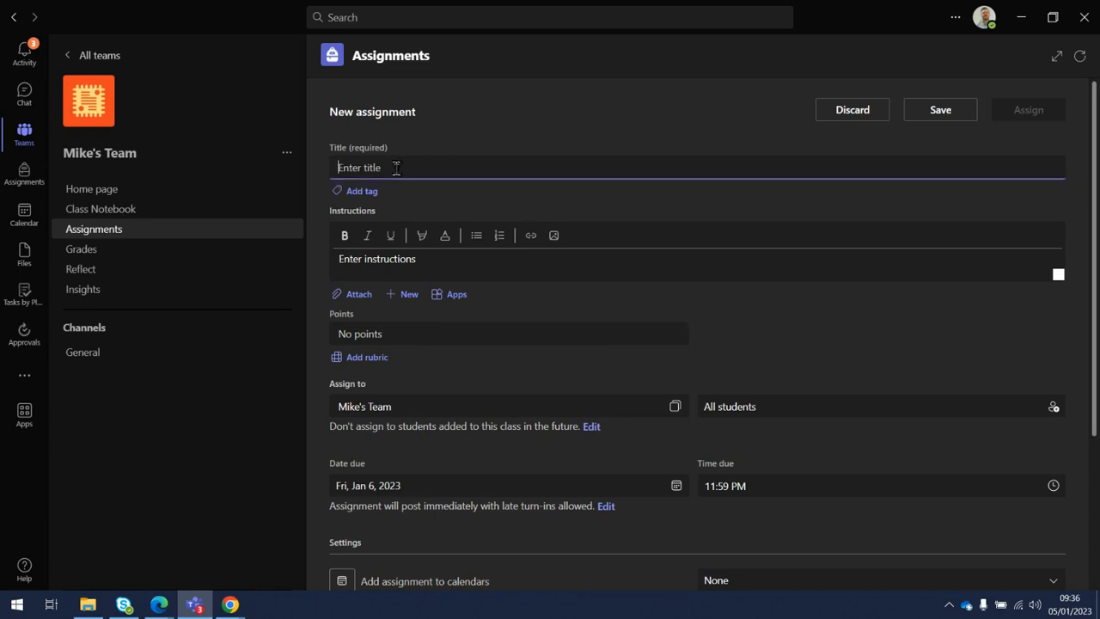
text(Assi)
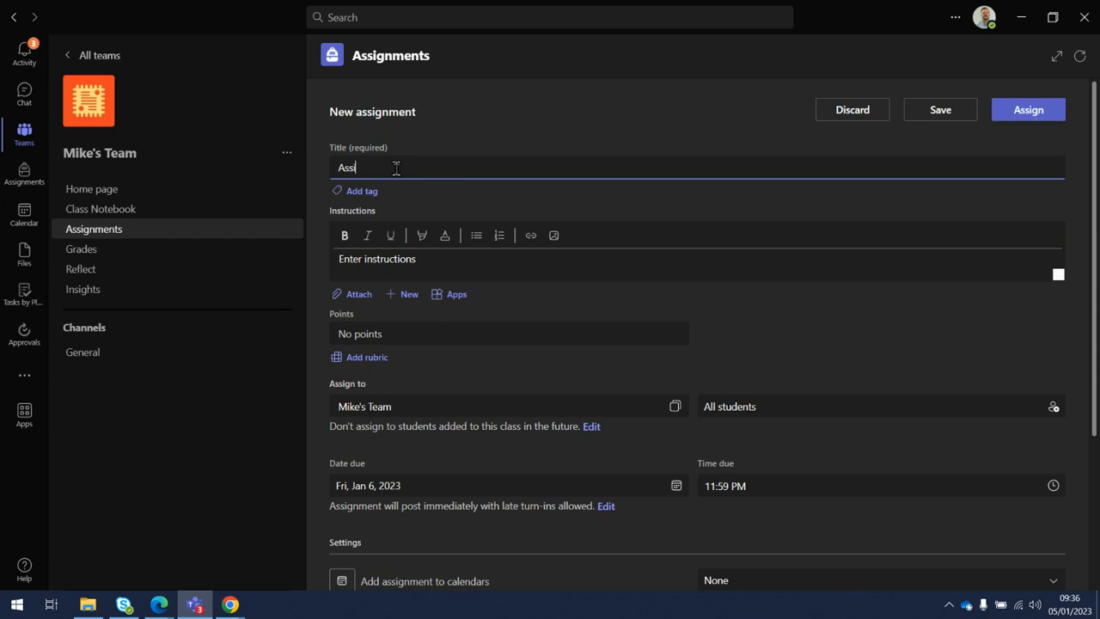
text(gnment 1)
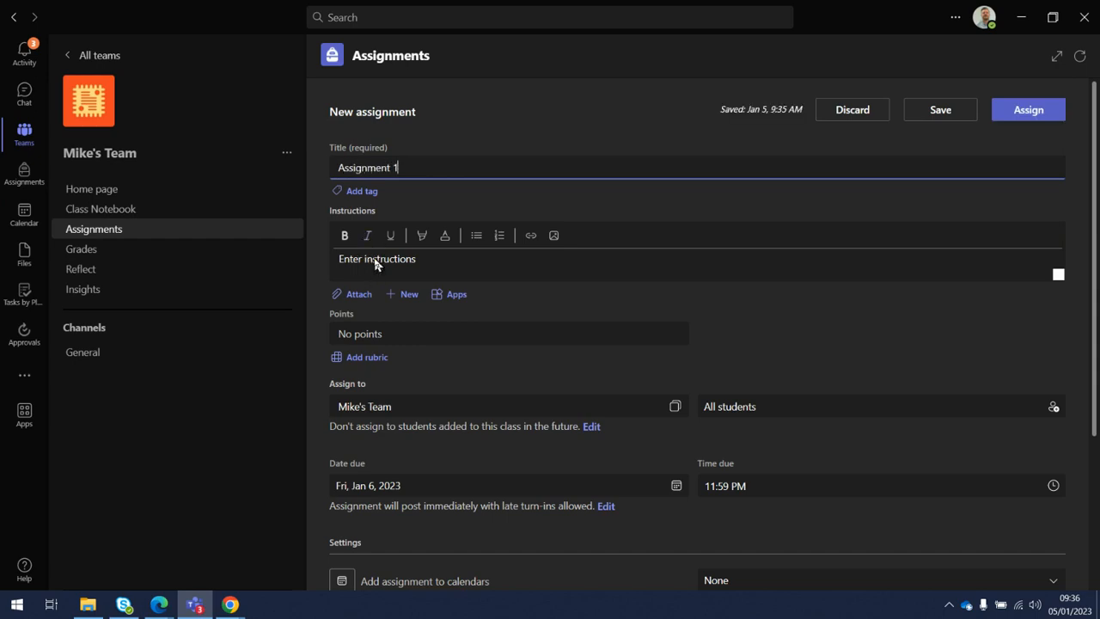
click(374, 261)
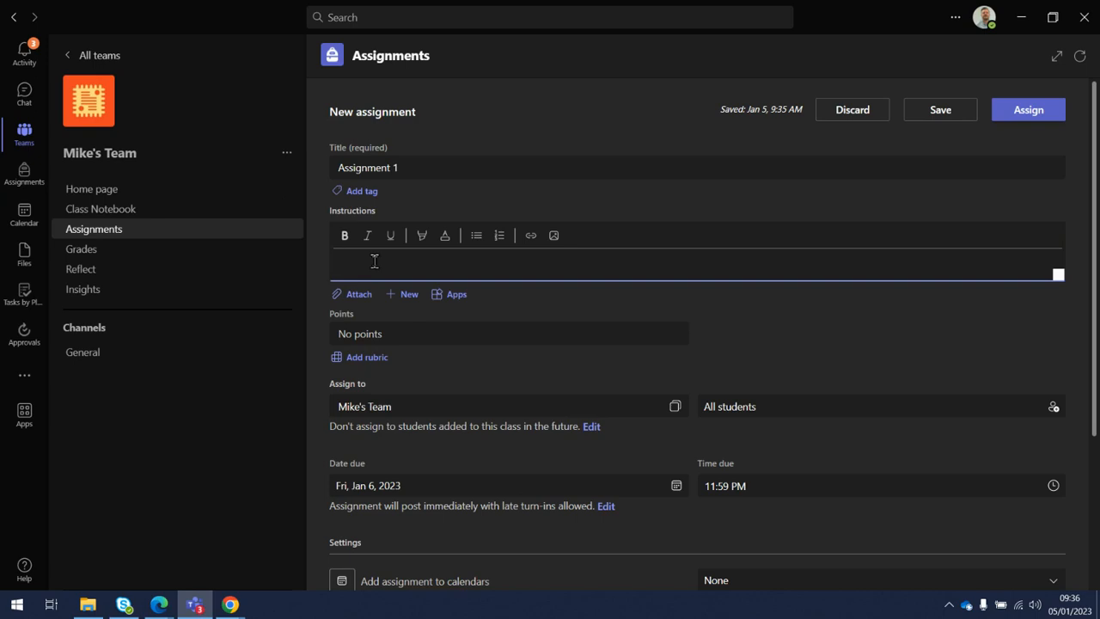
text(complete the worksheet.)
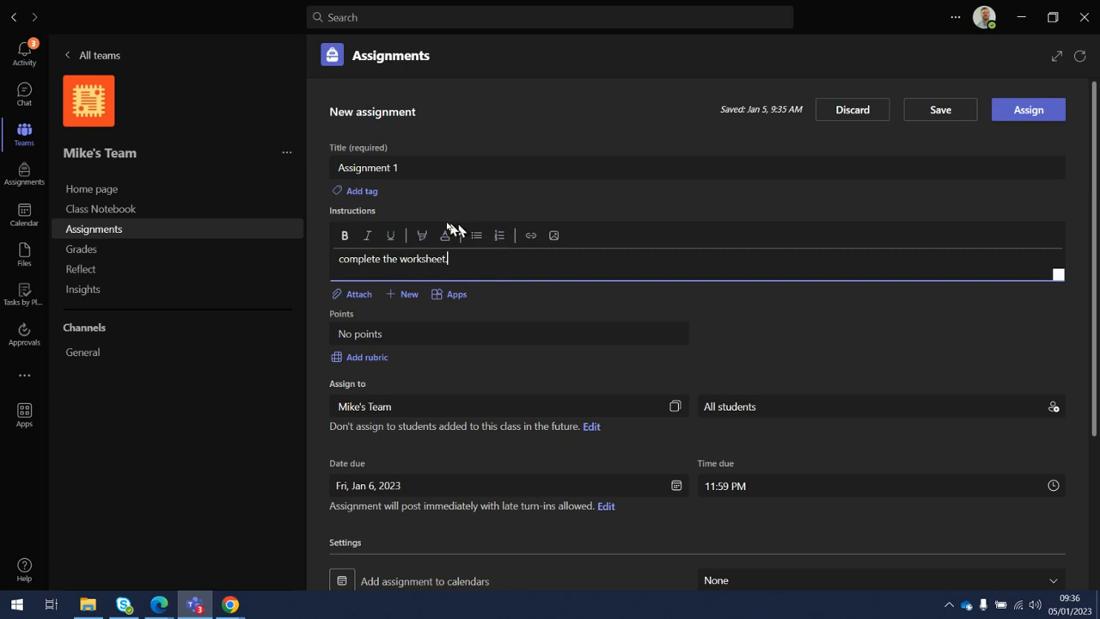
Step: Add the tag PASS to the assignment
click(370, 196)
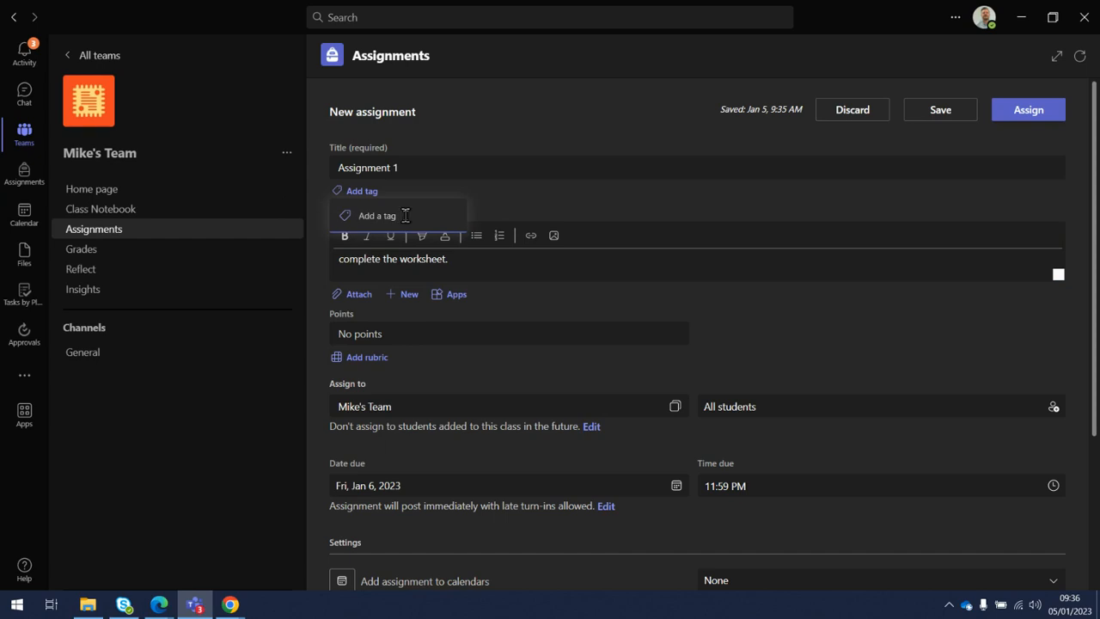
text(PASS)
key(Return)
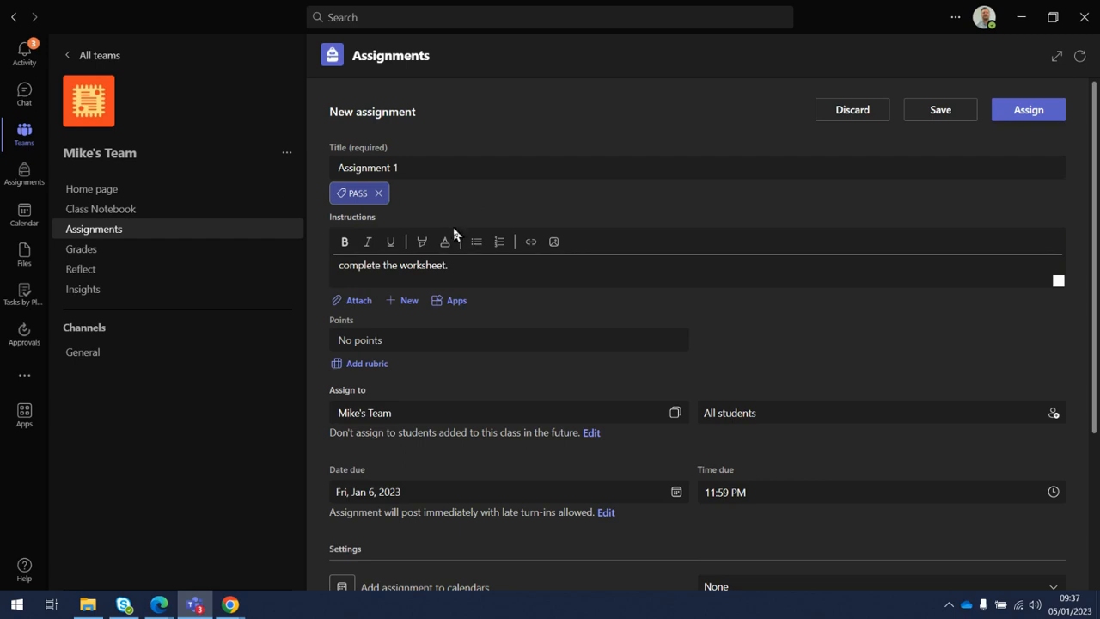
Step: Start attaching a file from OneDrive and open the Edtech Docs folder inside Training & EdTech
click(359, 302)
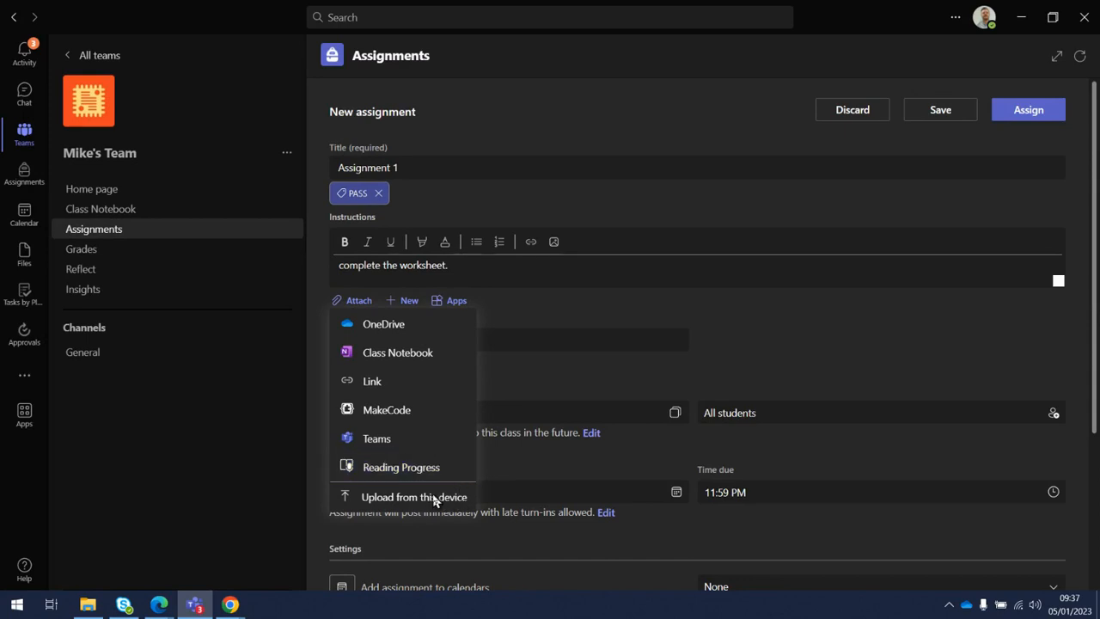
click(416, 327)
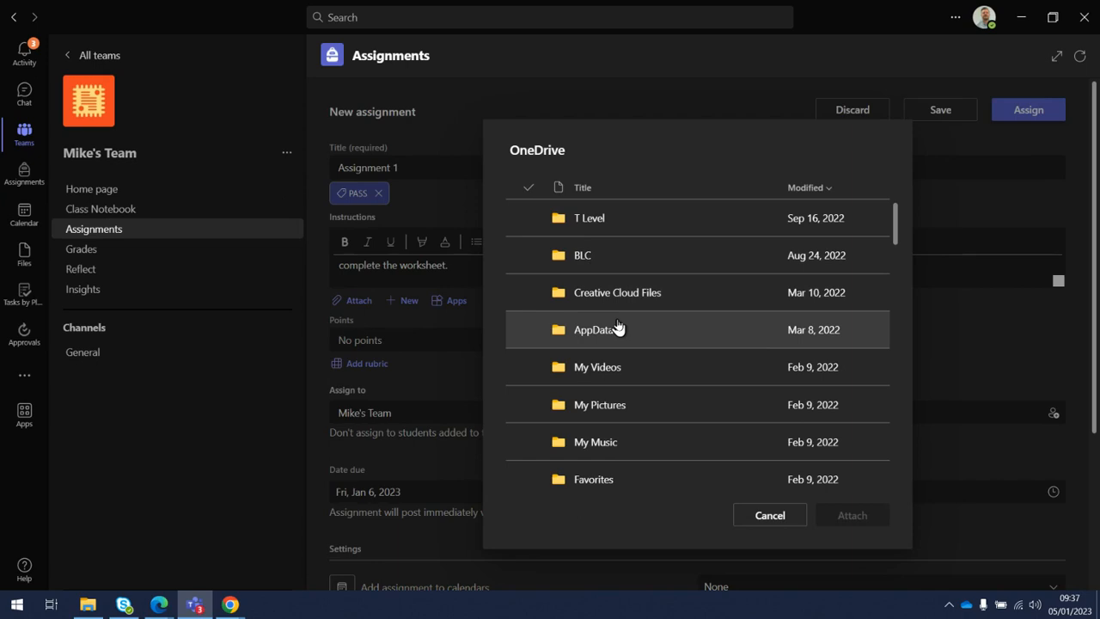
scroll(617, 327, down, 6)
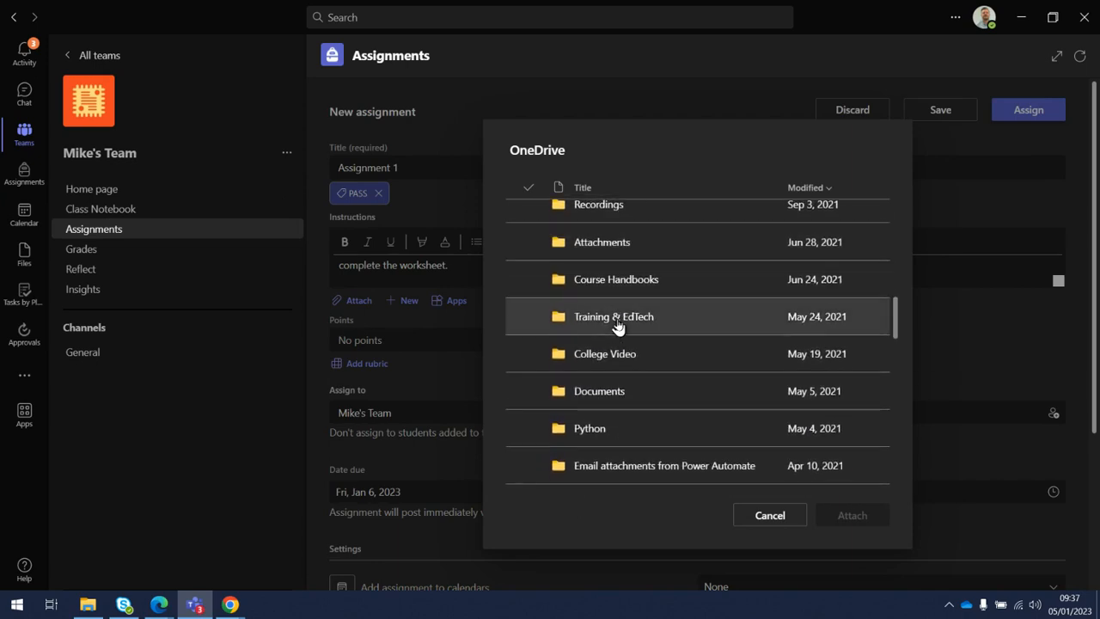
click(615, 321)
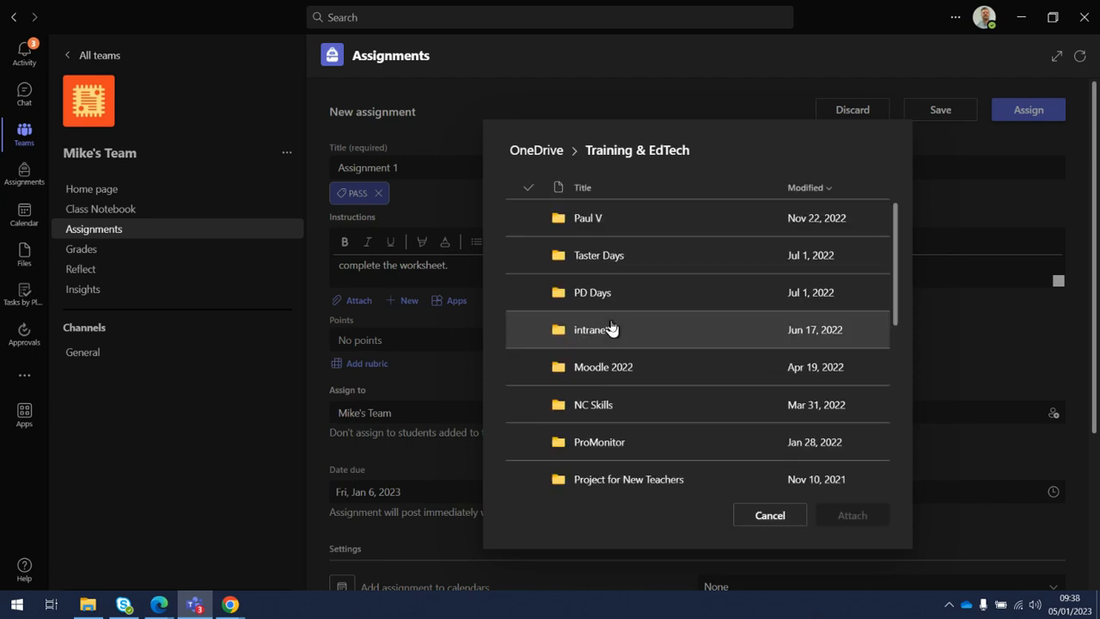
scroll(611, 328, down, 3)
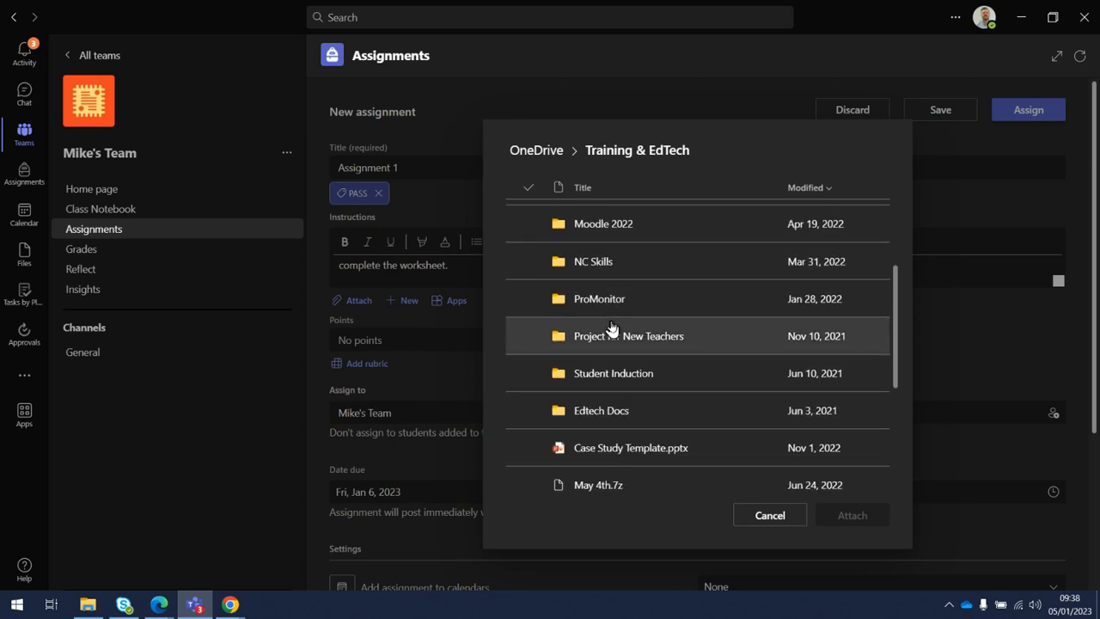
scroll(611, 327, down, 2)
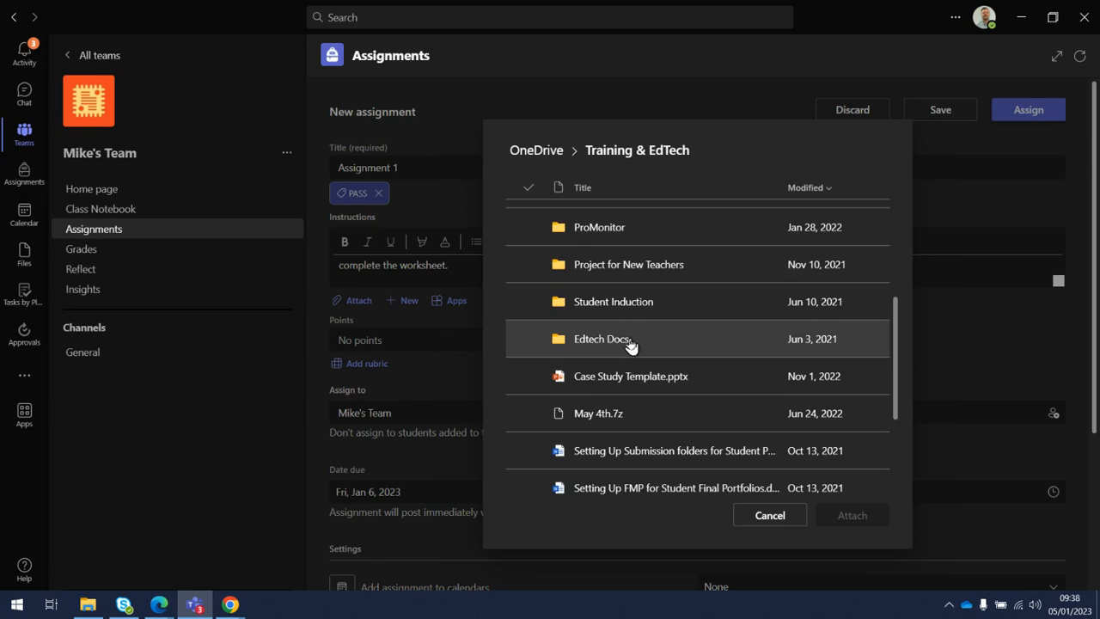
click(630, 342)
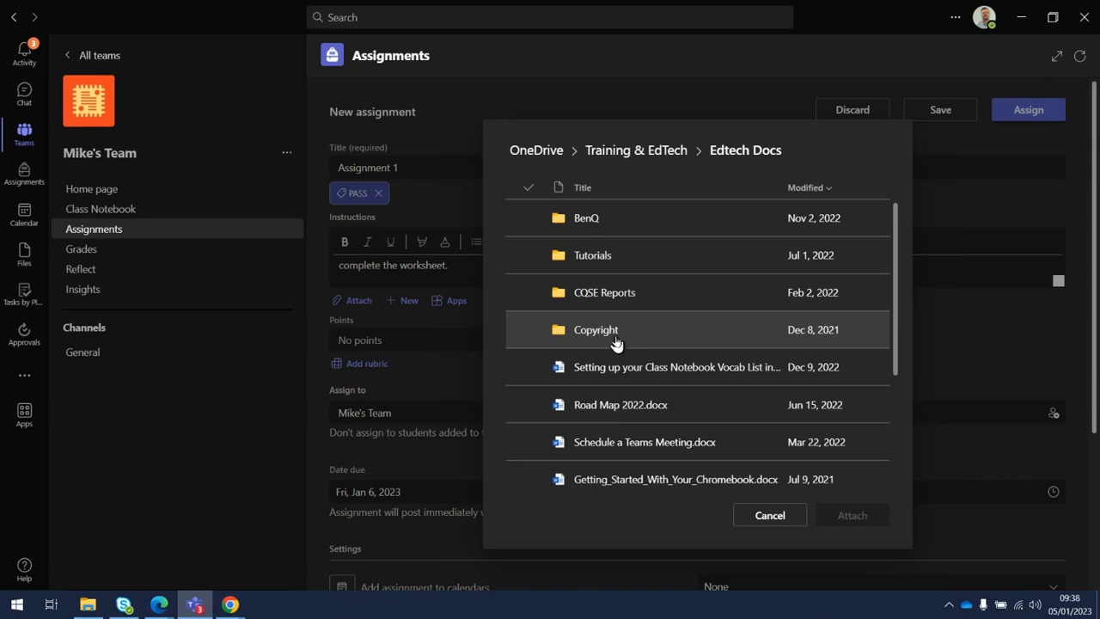
Step: Attach only Editor Doc for checking.docx from the Tutorials folder and set it so students edit their own copy
scroll(616, 342, down, 3)
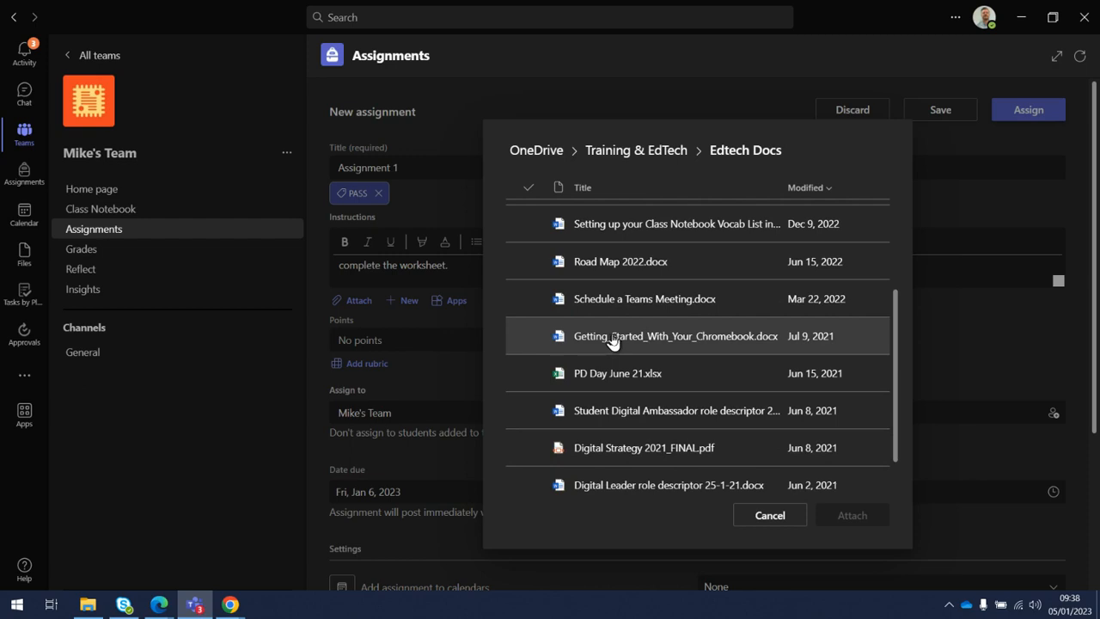
scroll(613, 340, down, 3)
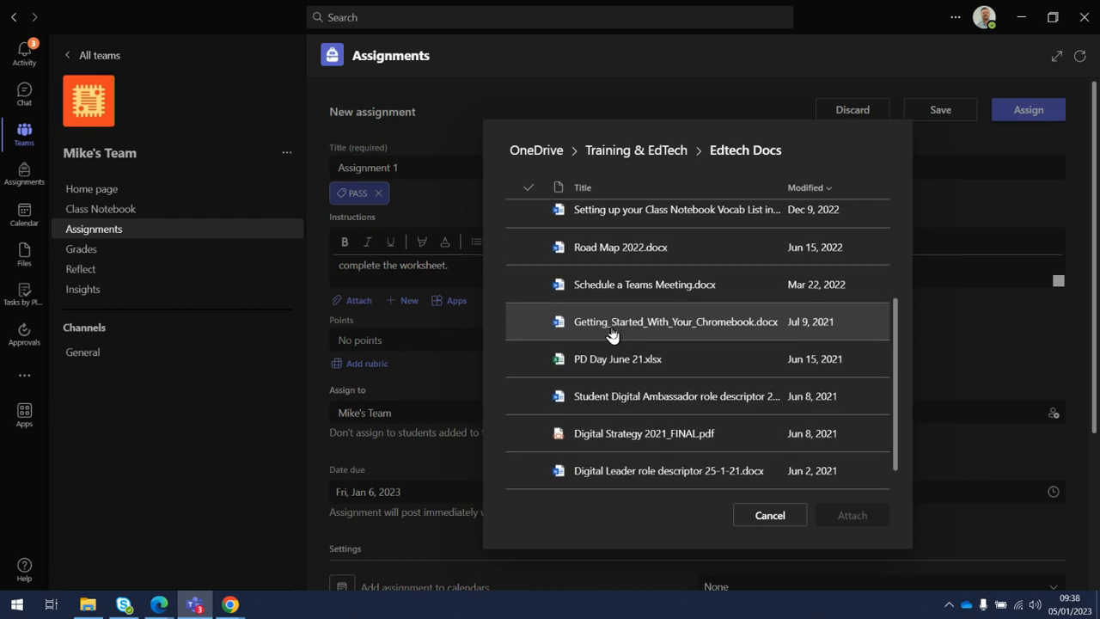
scroll(615, 326, up, 3)
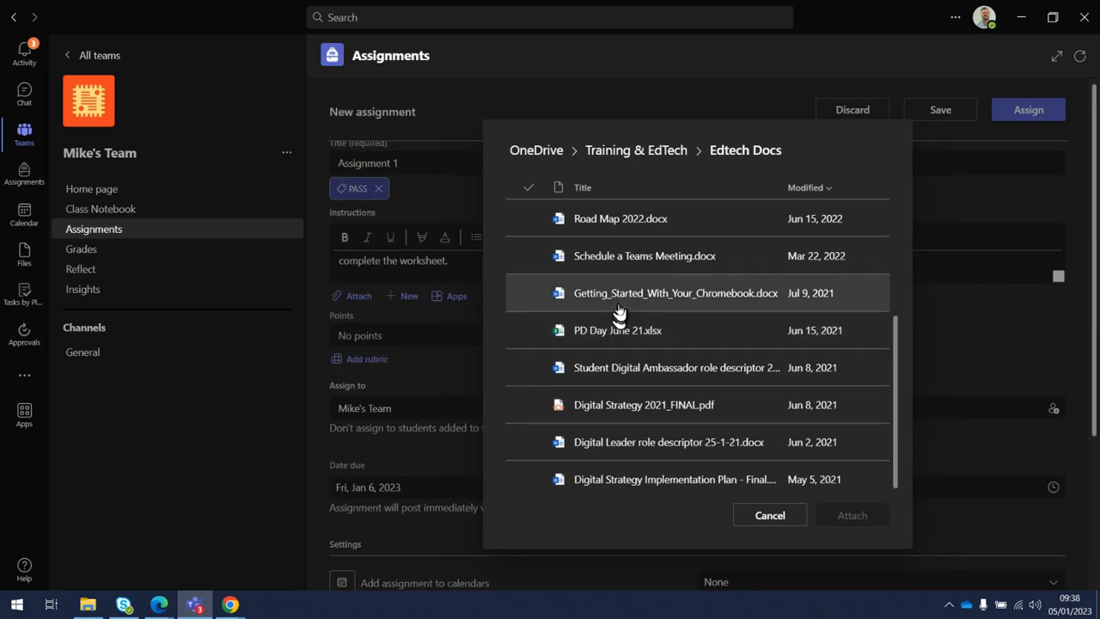
scroll(619, 310, up, 2)
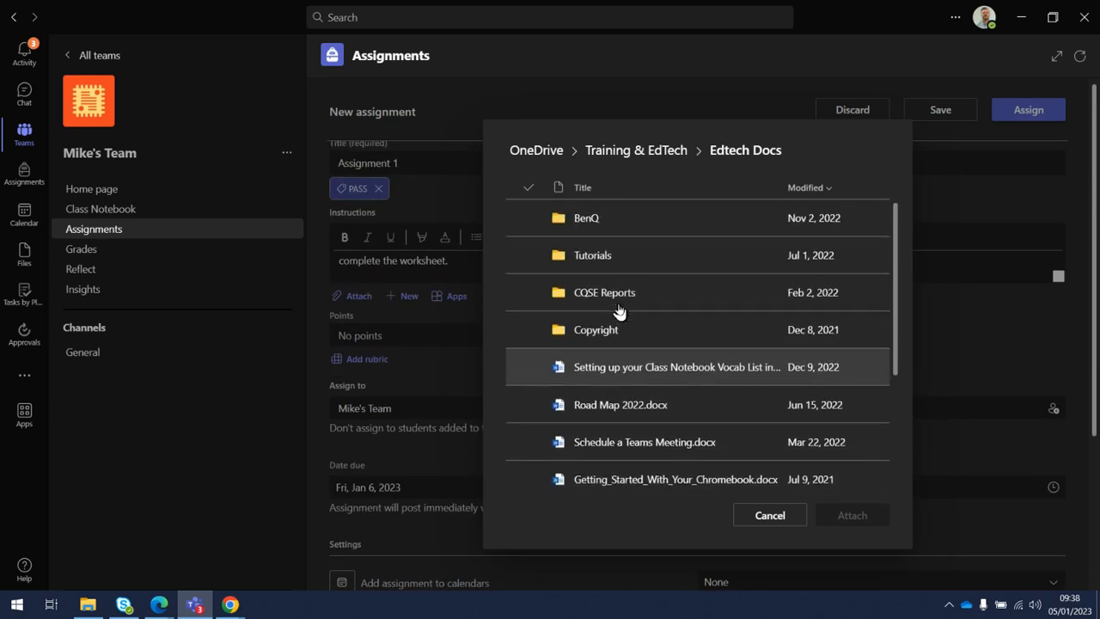
click(593, 256)
click(593, 259)
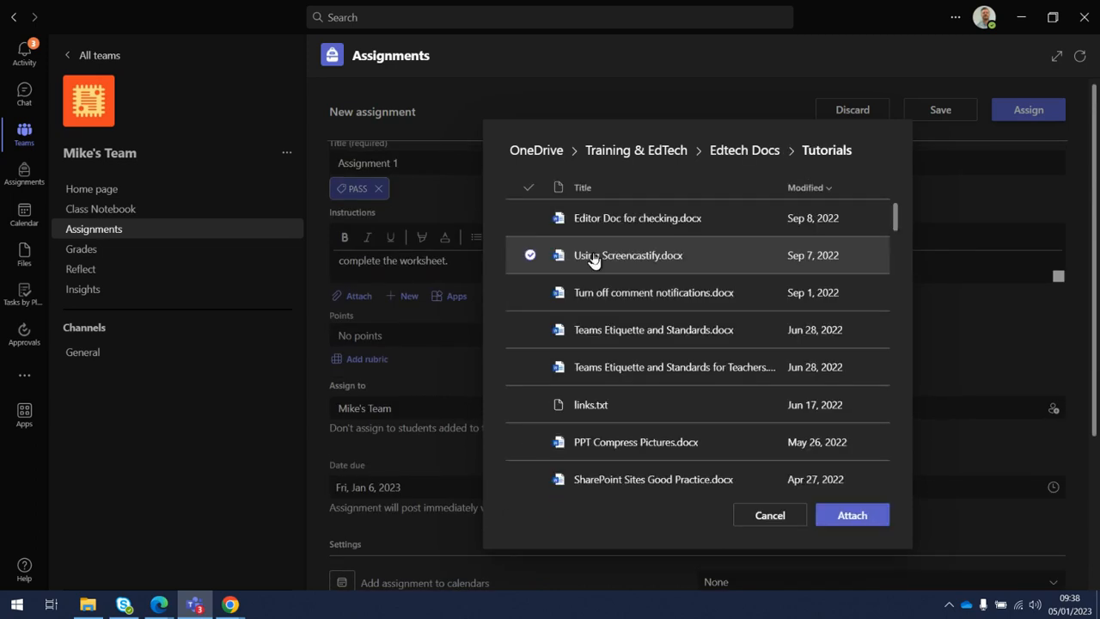
click(594, 220)
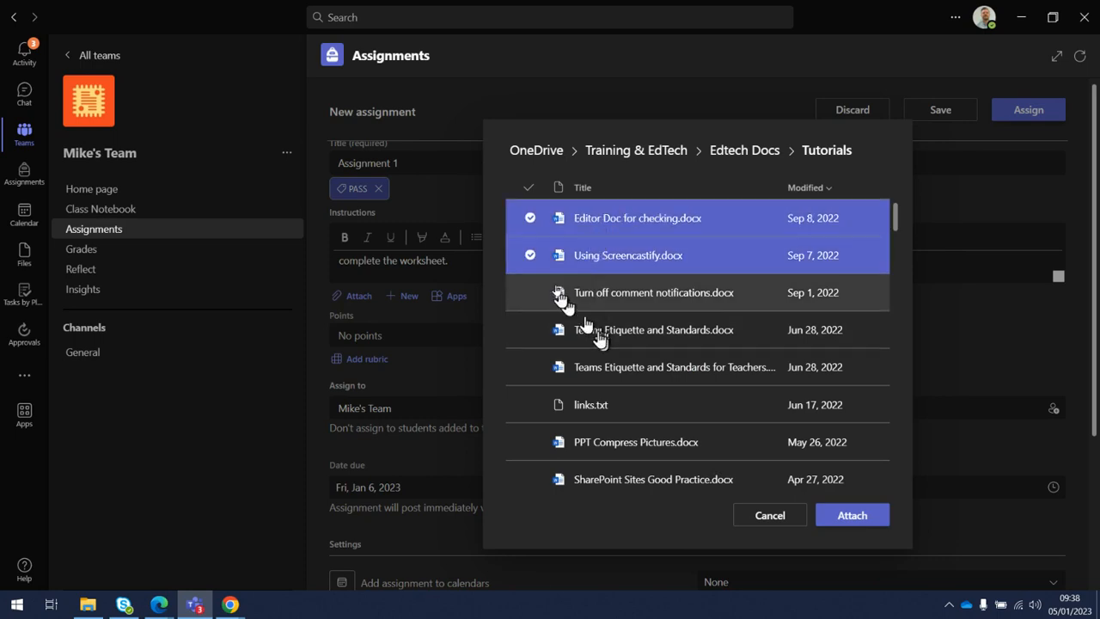
click(531, 254)
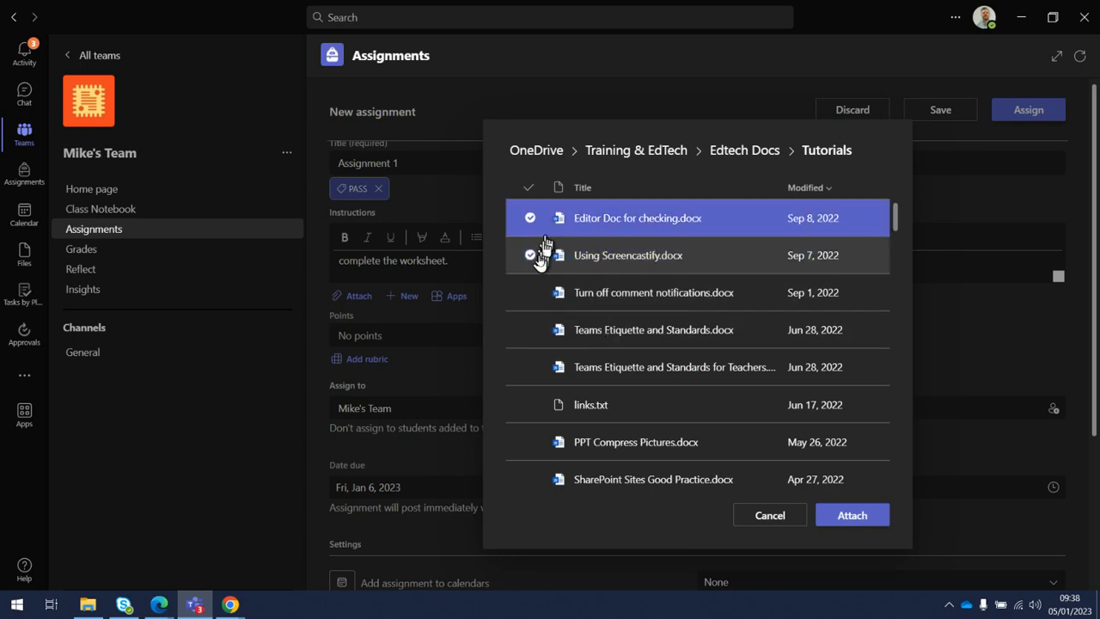
click(855, 518)
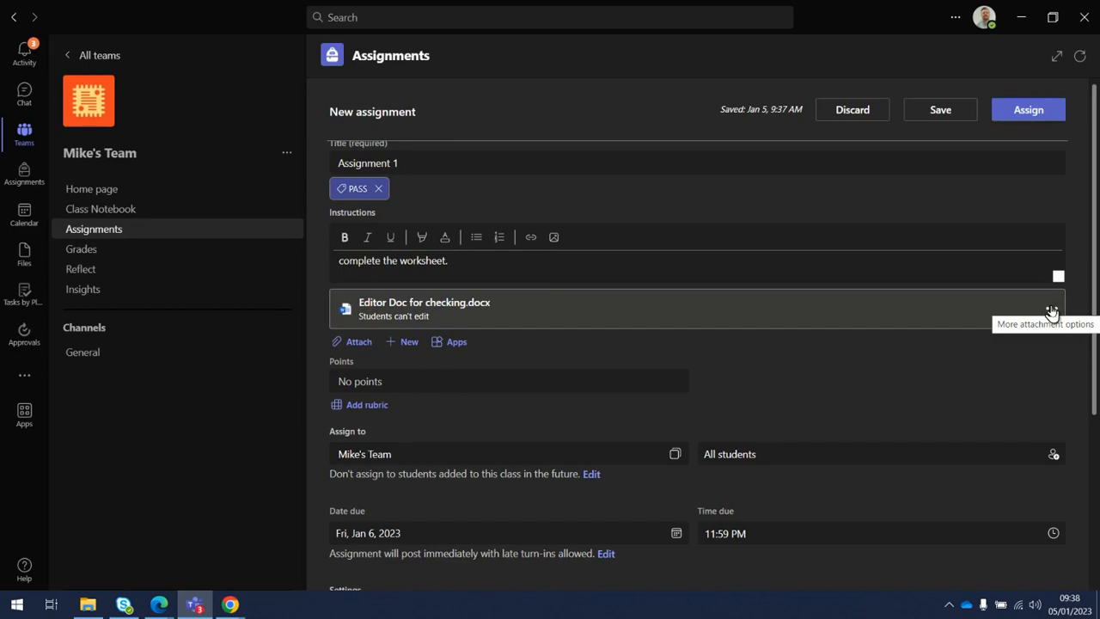
click(1051, 311)
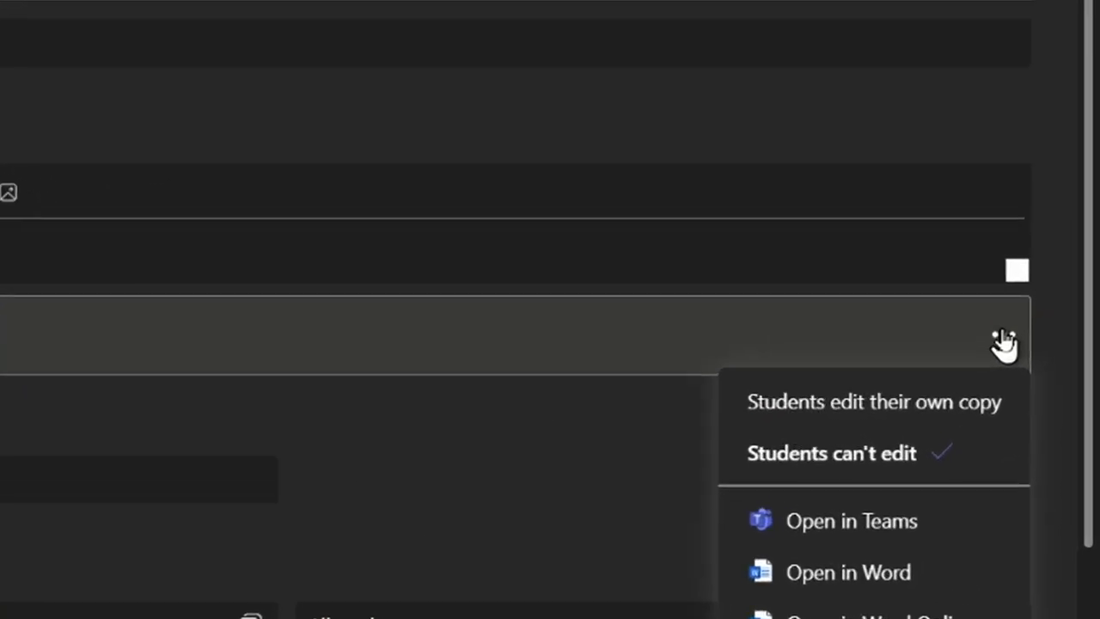
click(977, 408)
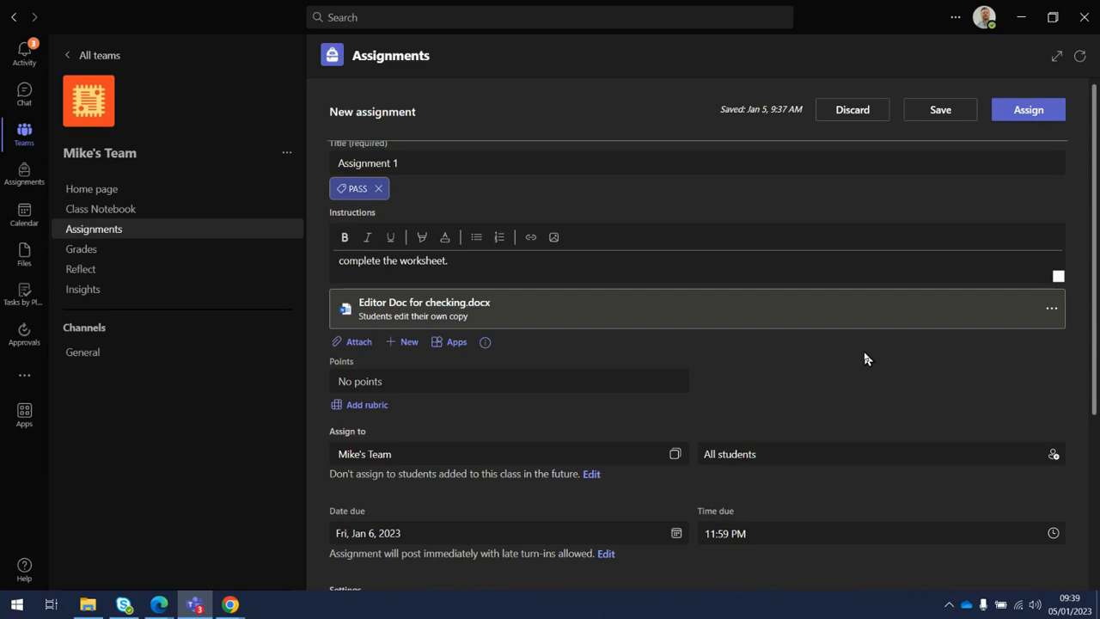
Step: Look over the types of new files that can be created for the assignment without adding one
scroll(865, 359, down, 1)
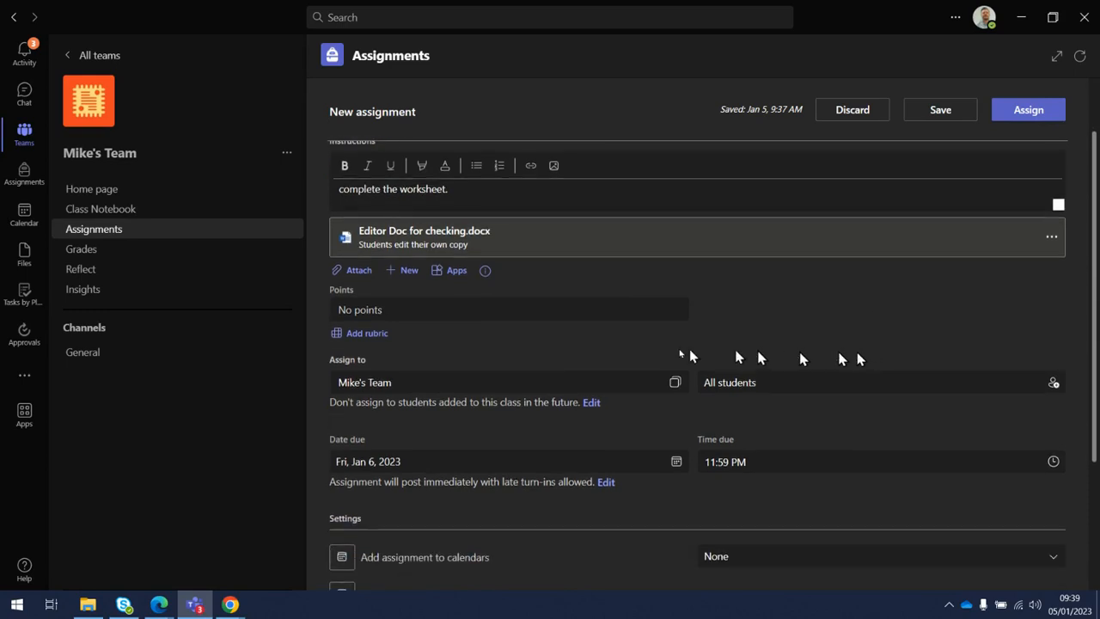
click(408, 276)
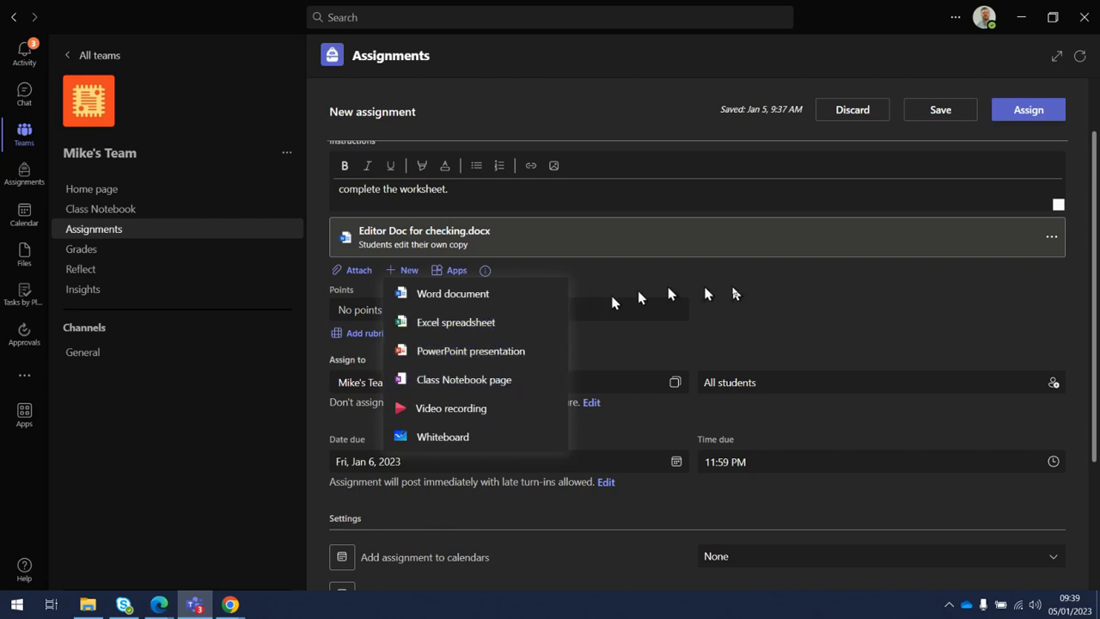
click(759, 293)
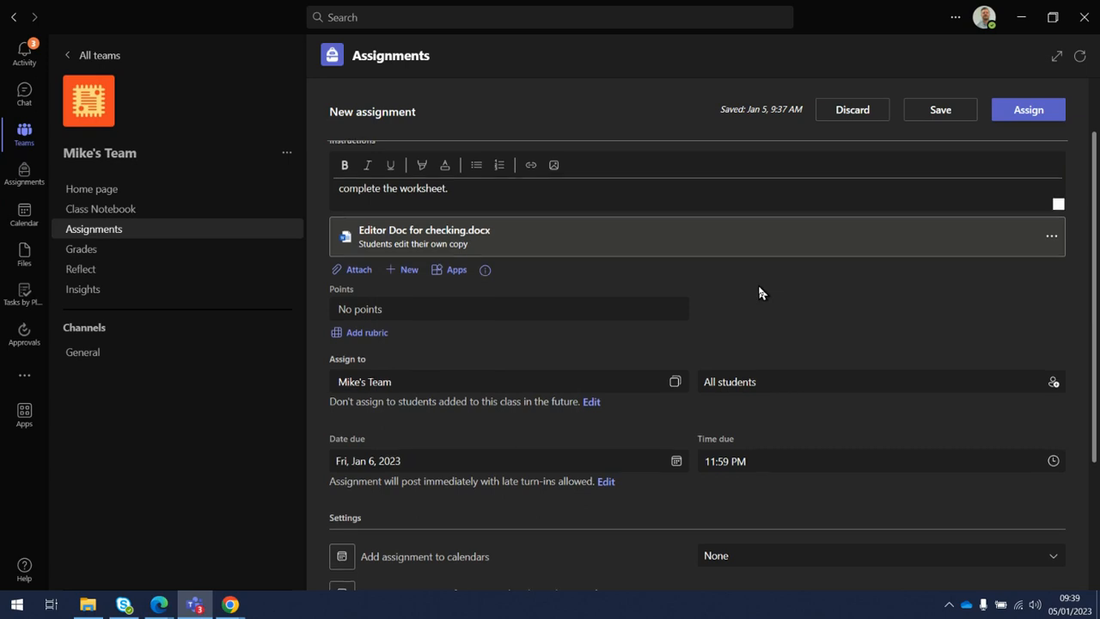
Step: Examine the points field, the list of existing rubrics and the blank new rubric form without attaching a rubric
scroll(759, 293, down, 1)
click(430, 240)
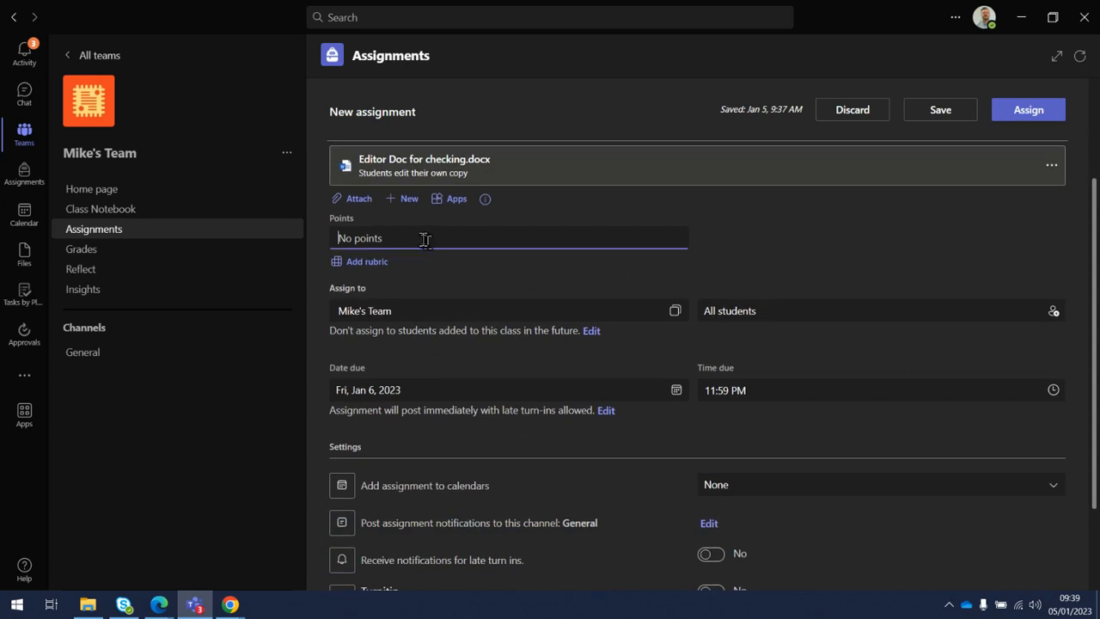
click(372, 265)
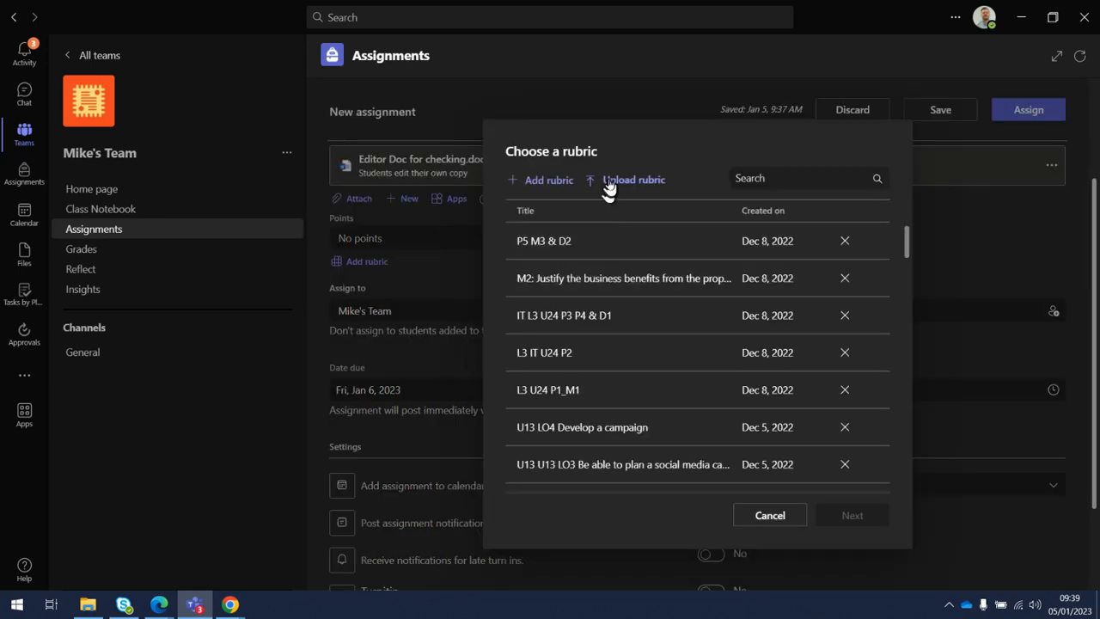
click(548, 181)
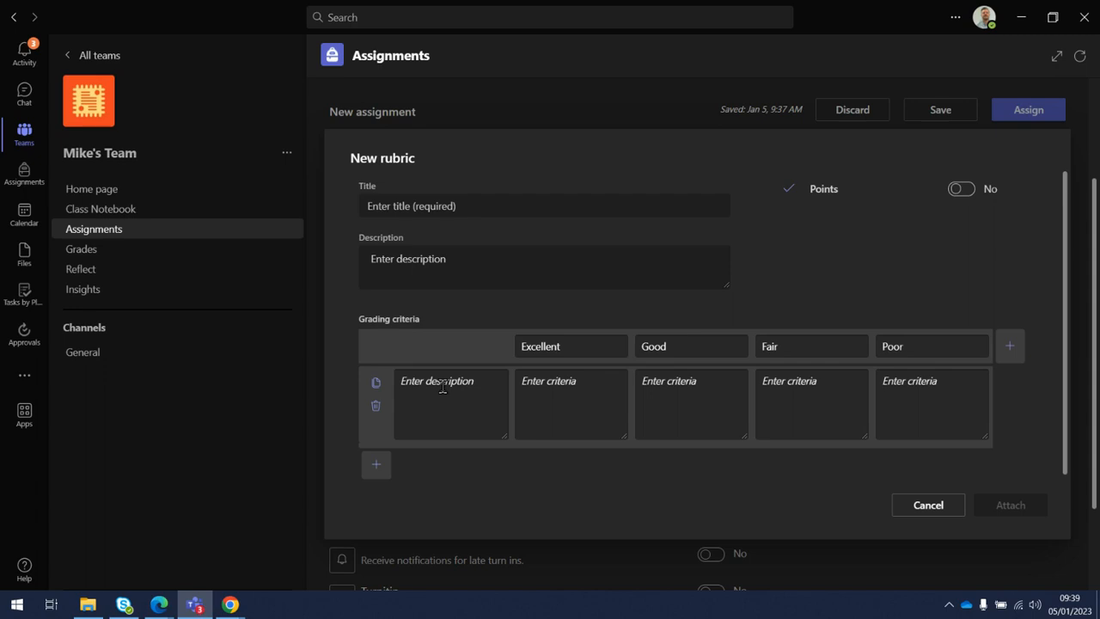
click(930, 506)
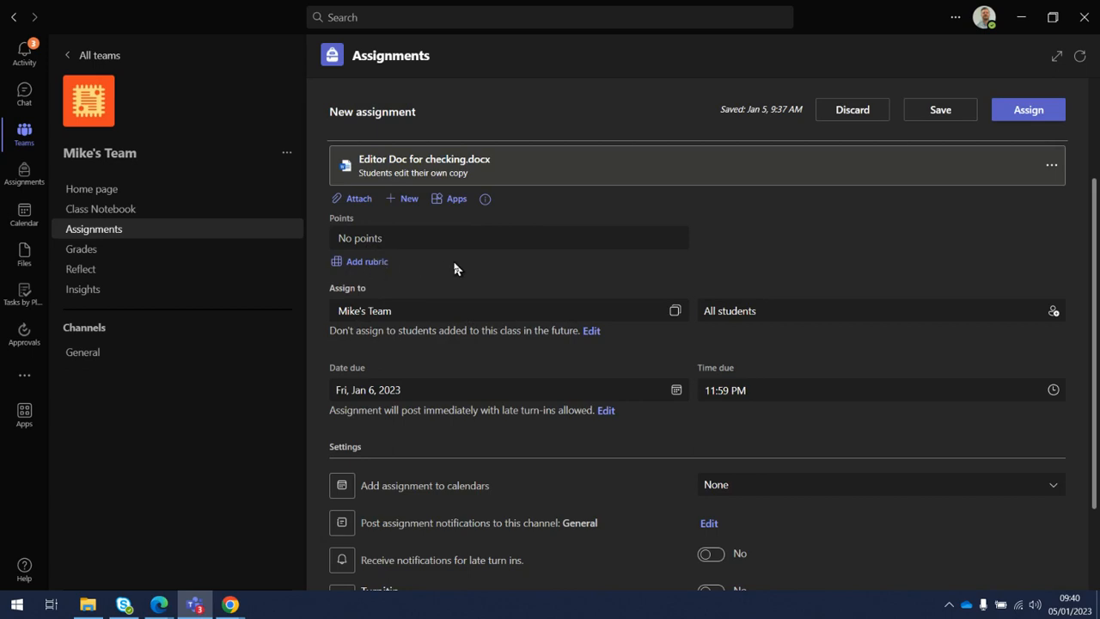
Step: Set the assignment to be given to all students added to this class in the future
scroll(454, 269, down, 2)
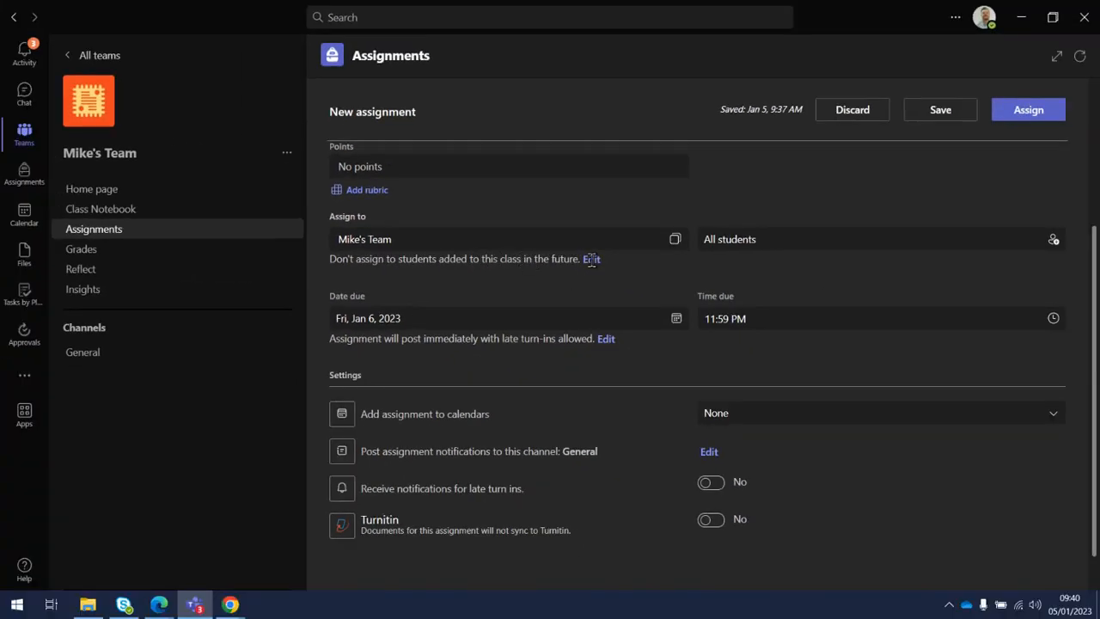
click(592, 258)
click(567, 325)
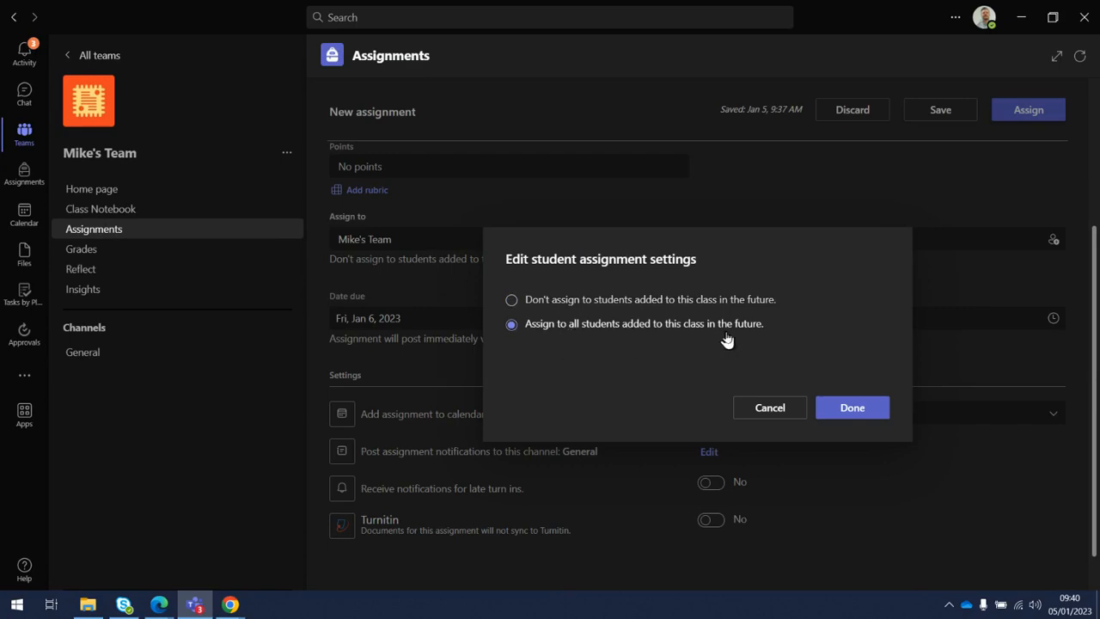
click(848, 406)
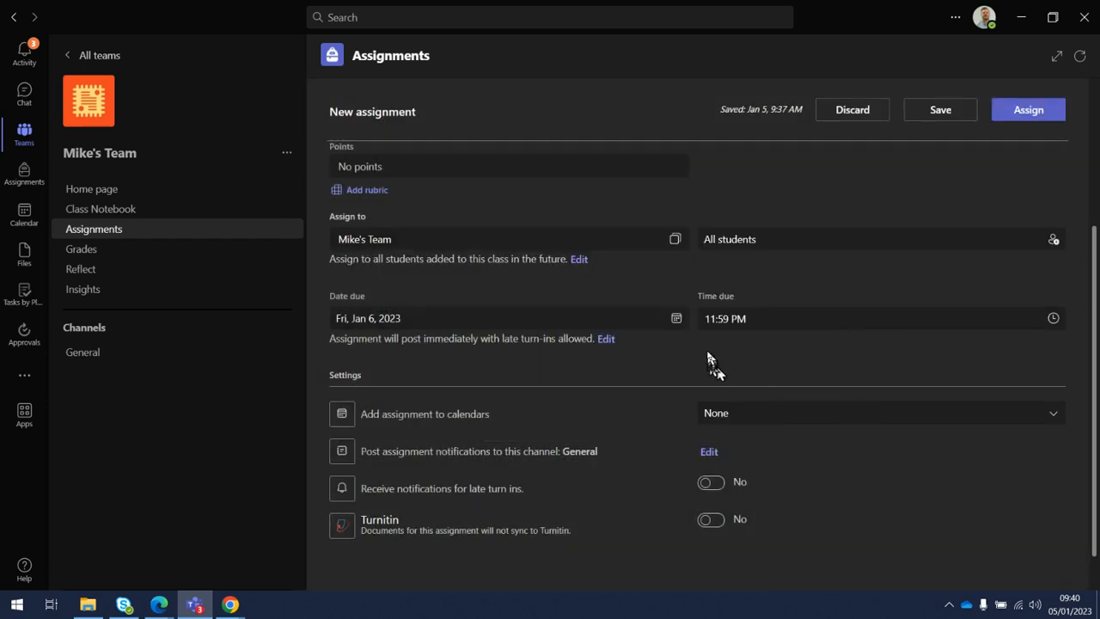
Step: Set the assignment's due date to Saturday, Jan 28, 2023
scroll(710, 361, down, 1)
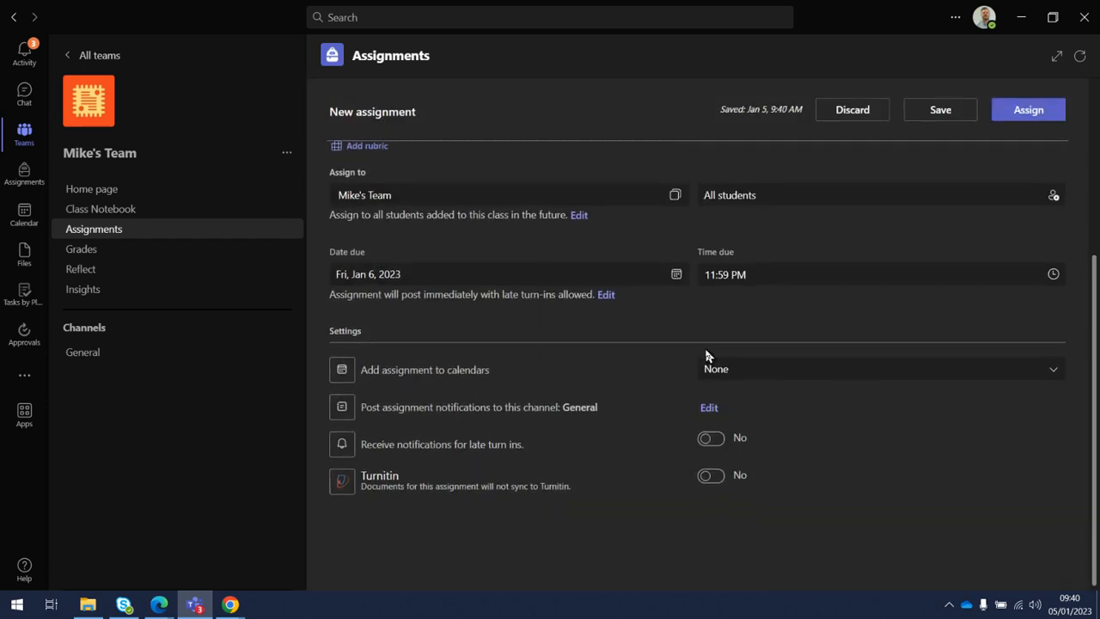
click(456, 279)
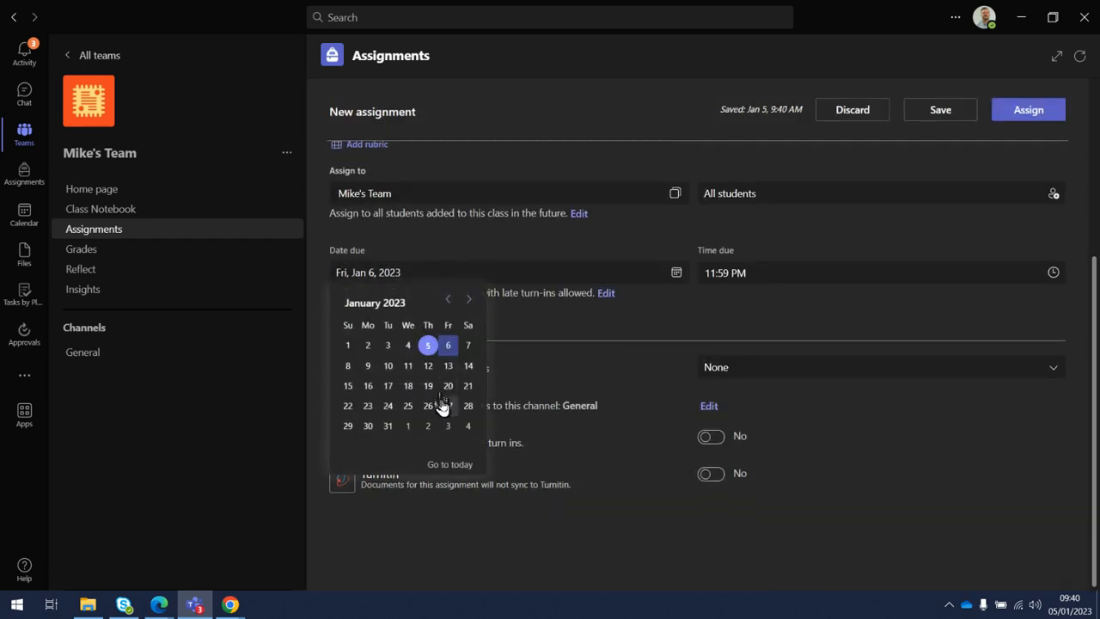
click(467, 406)
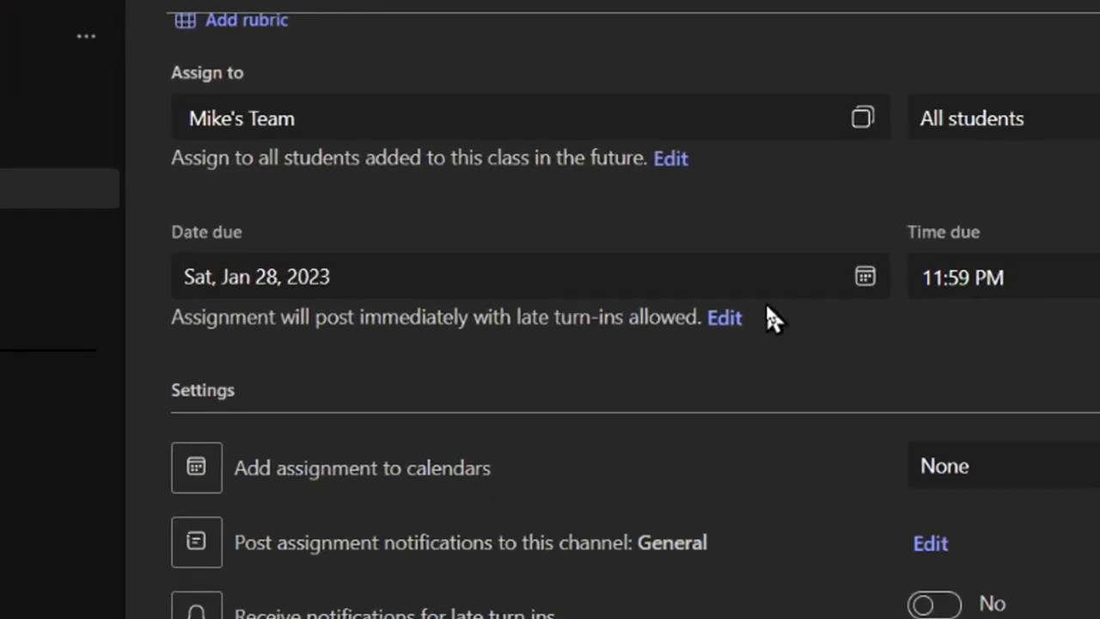
Step: Try scheduling the assignment to post in the future in its timeline settings, and switch the scheduling off again
click(727, 319)
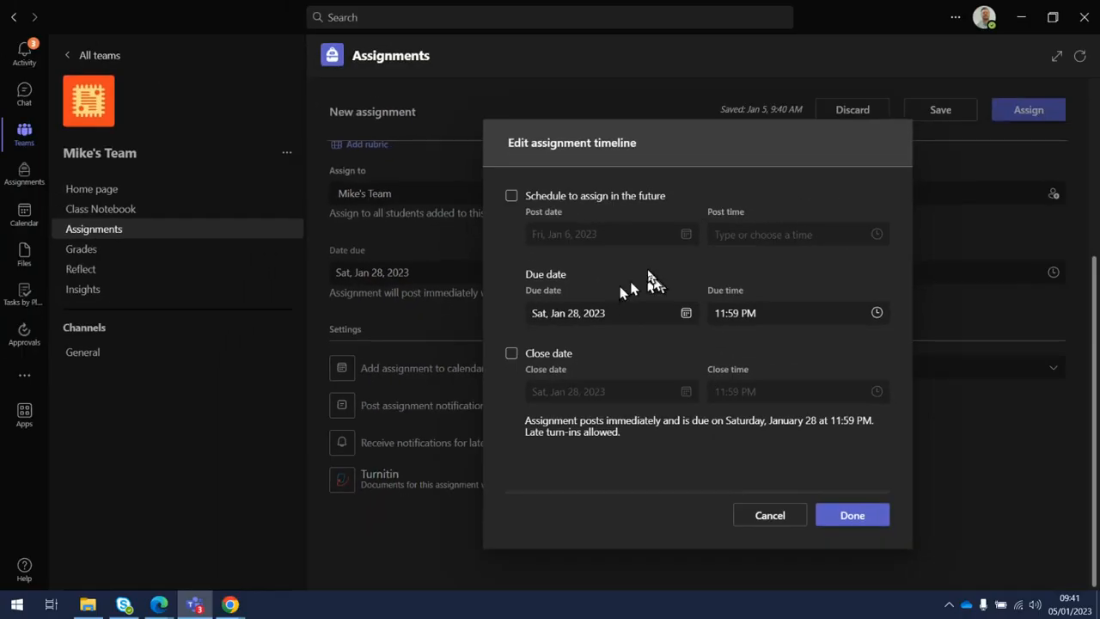
click(511, 196)
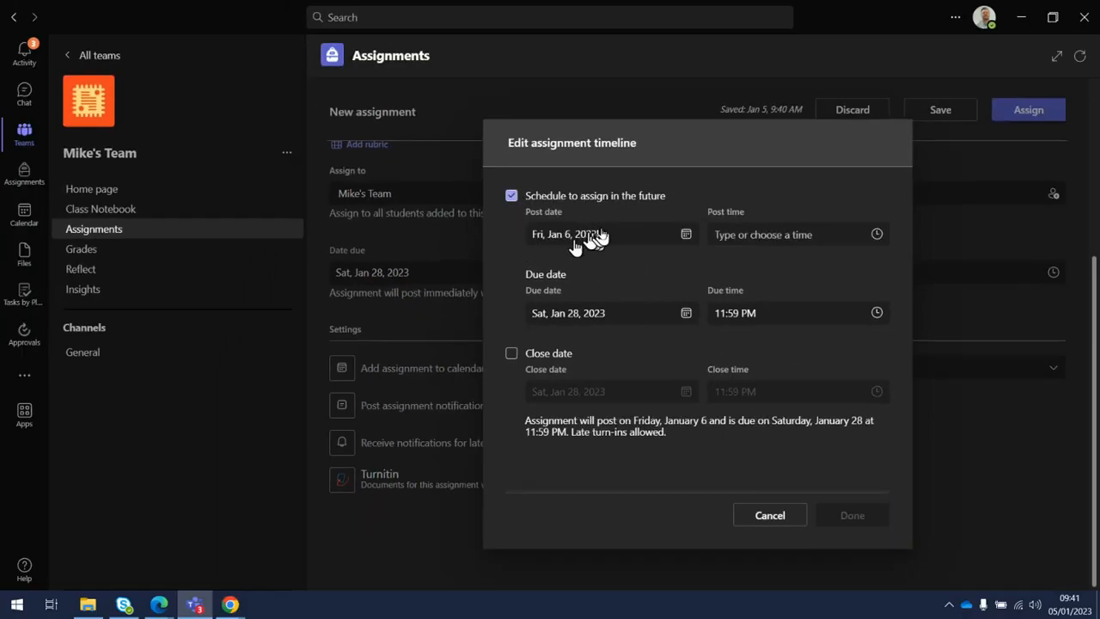
click(512, 197)
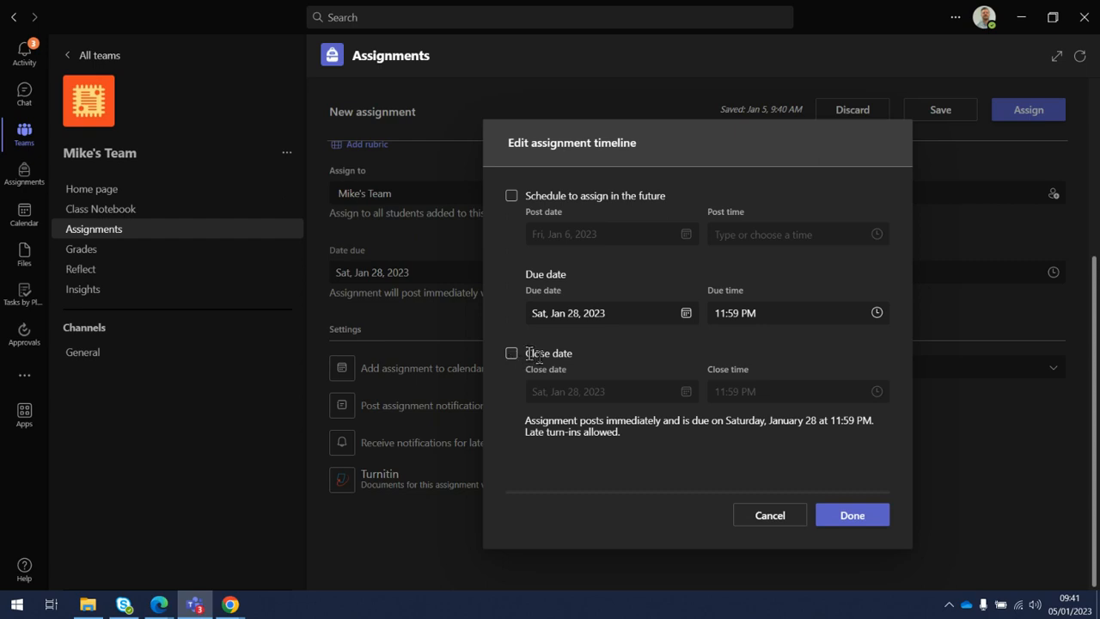
click(838, 517)
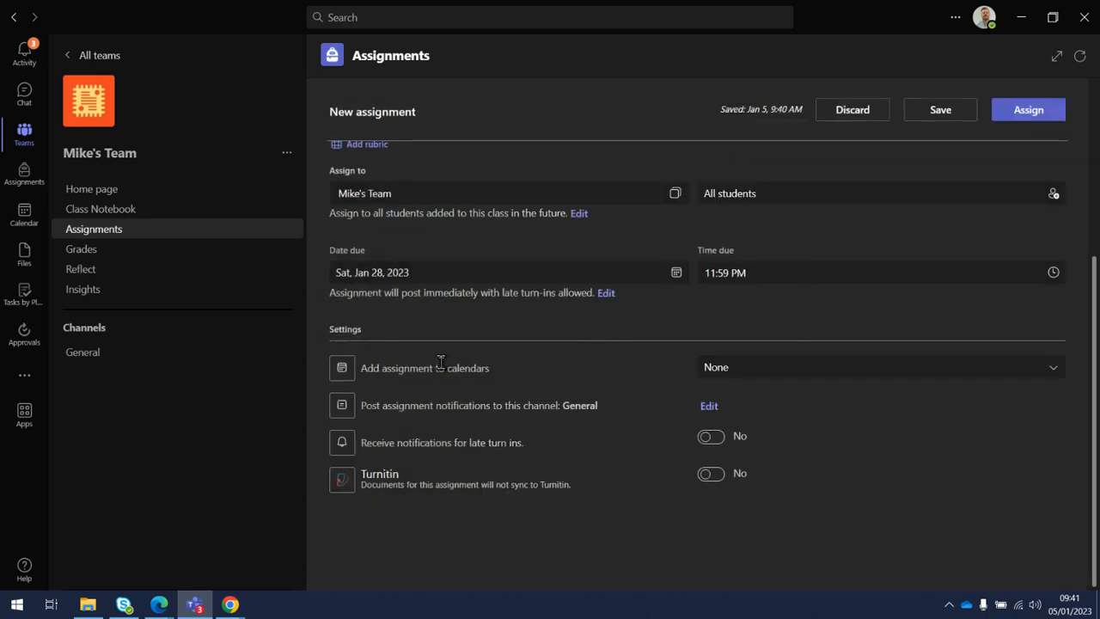
Step: Try adding the assignment to the calendars of students only, and return the calendar setting to None
click(841, 374)
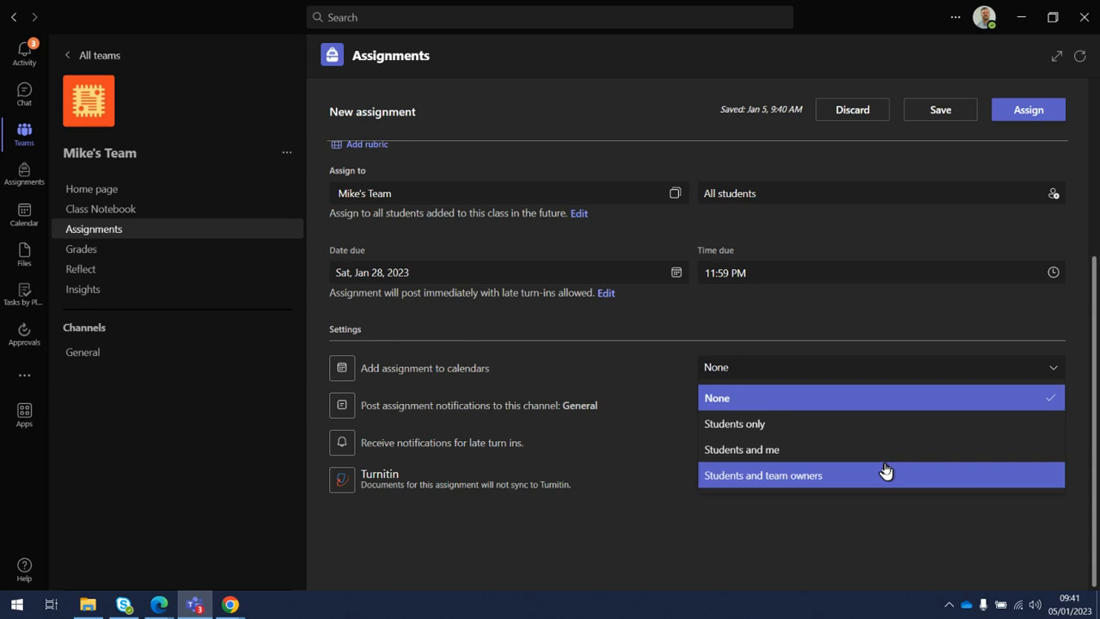
click(868, 426)
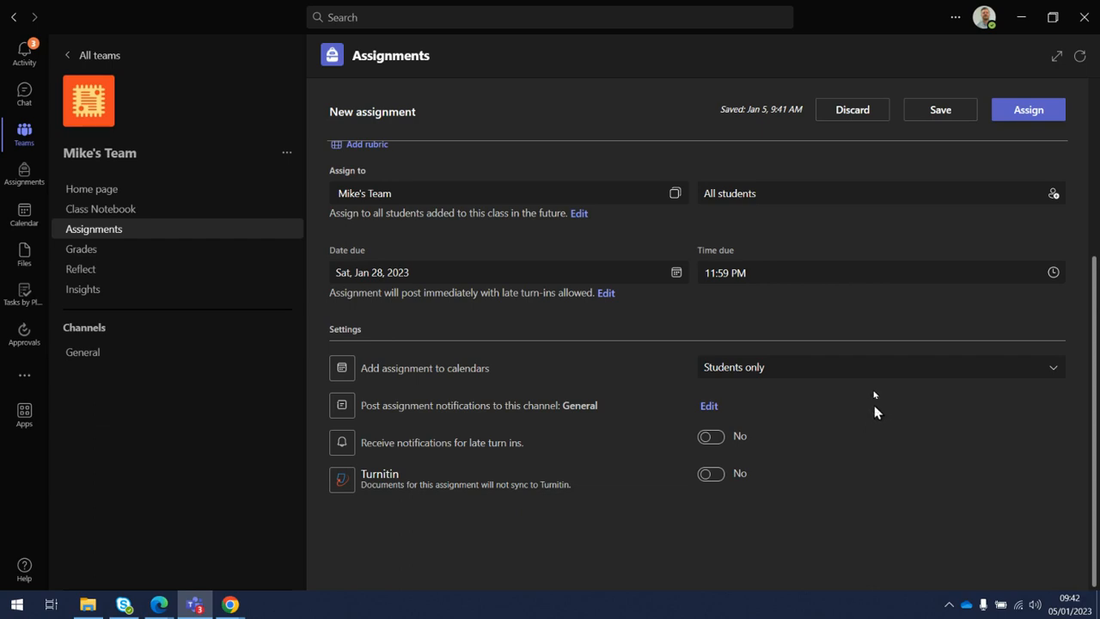
click(863, 371)
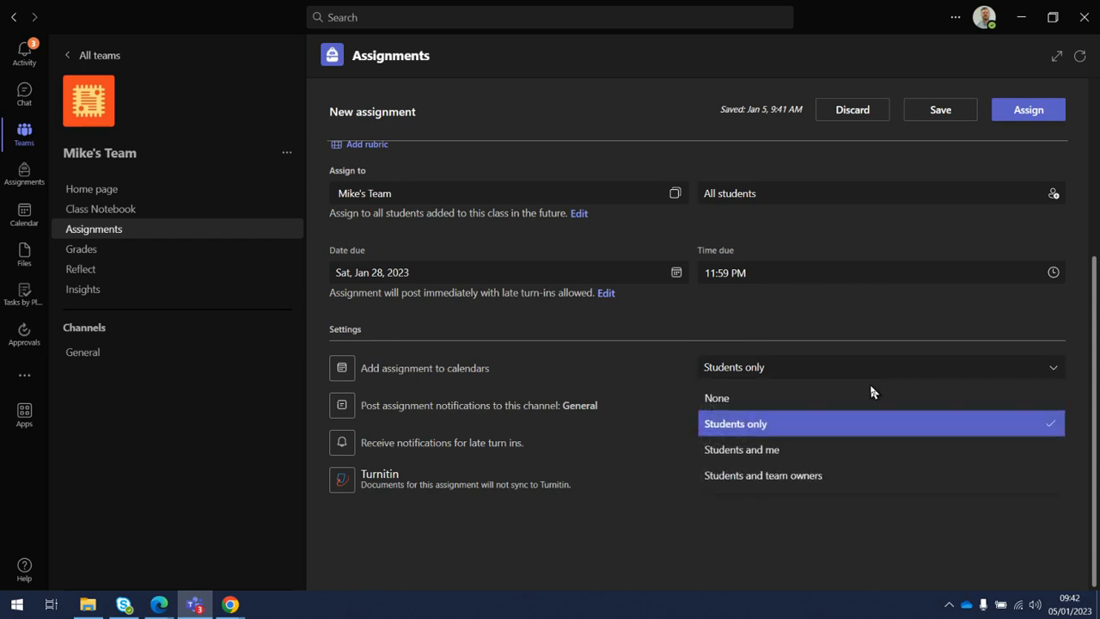
click(869, 397)
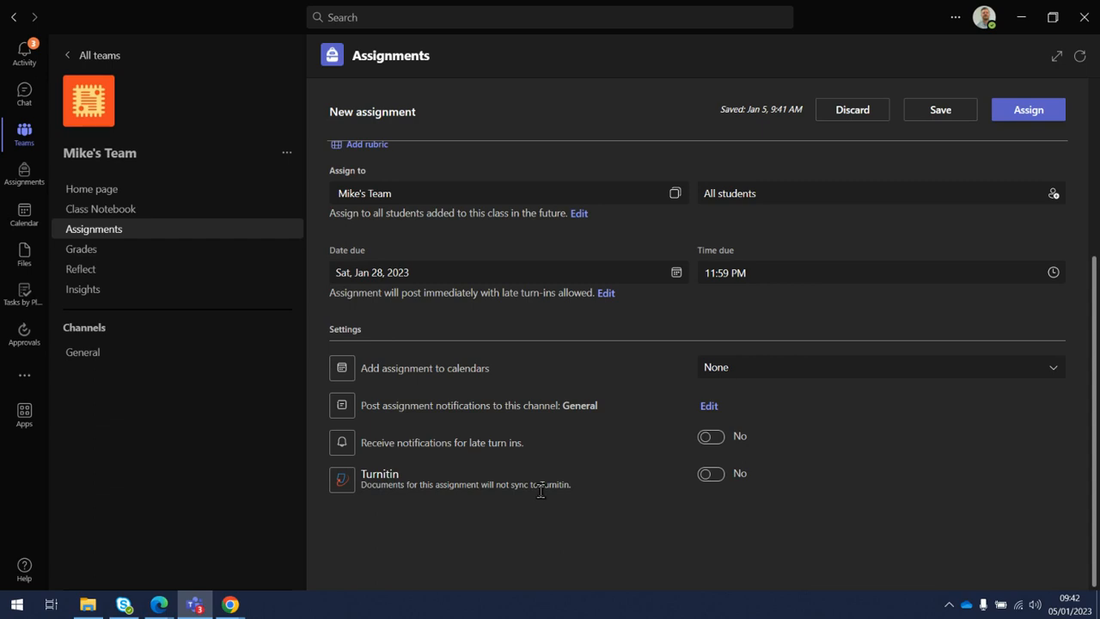
click(724, 477)
Step: Save the new assignment as a draft instead of assigning it
scroll(796, 480, up, 5)
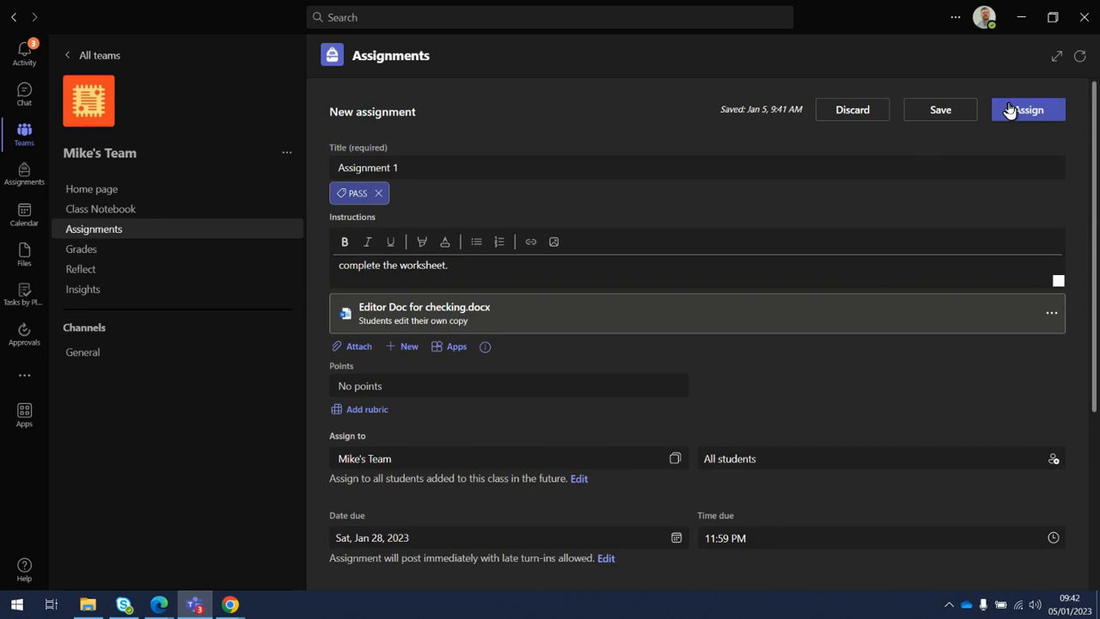
click(937, 111)
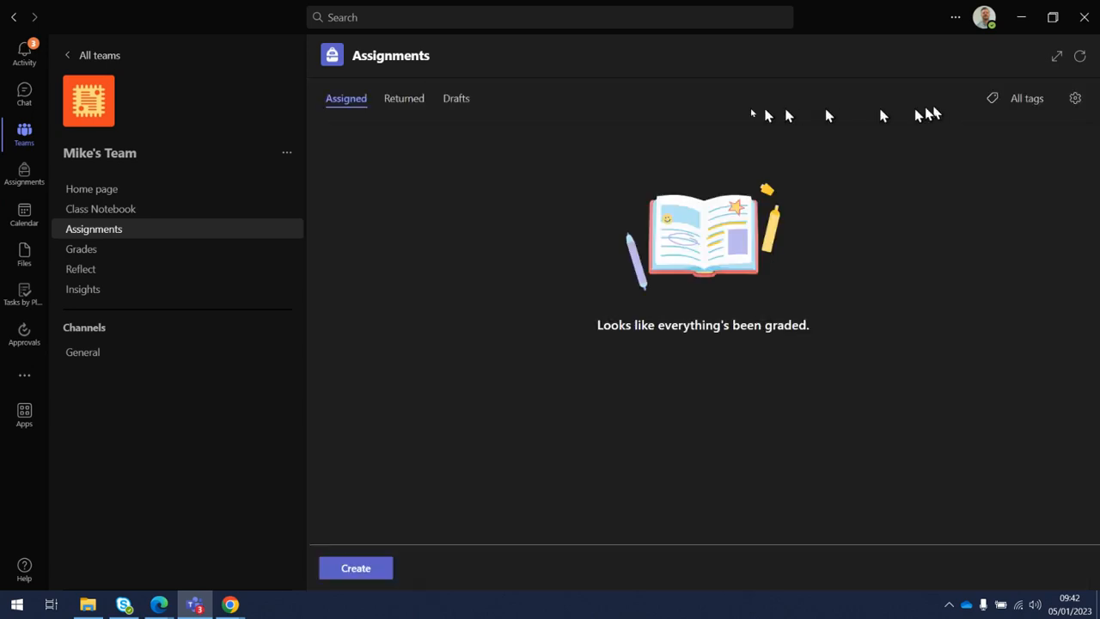
Step: Reopen Assignment 1 from the class's drafts and save it again as a draft
click(456, 105)
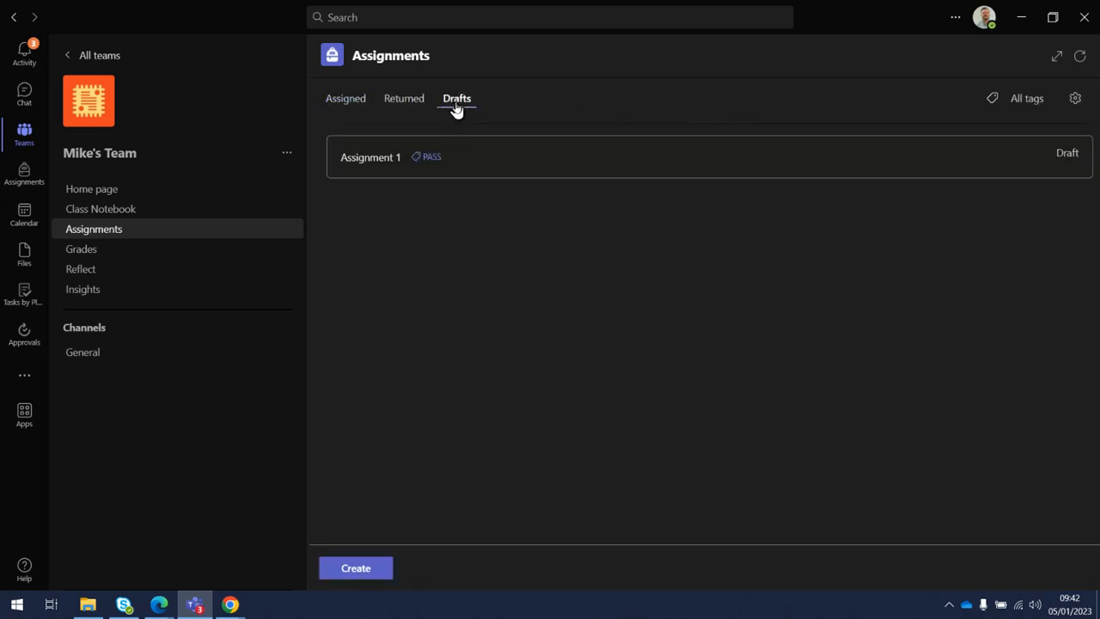
click(407, 164)
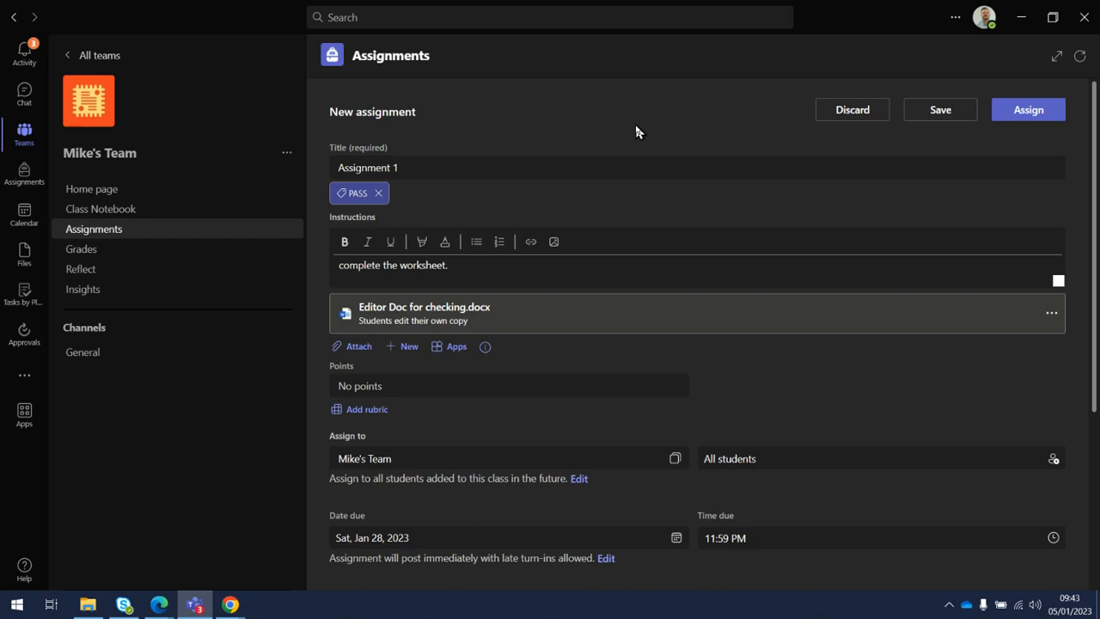
click(941, 114)
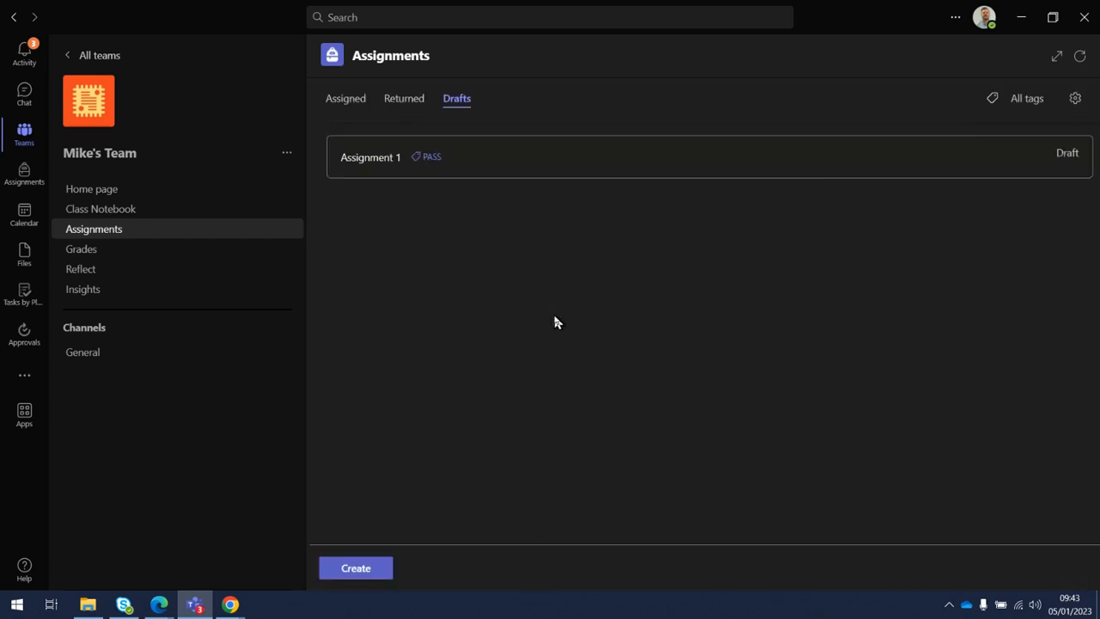